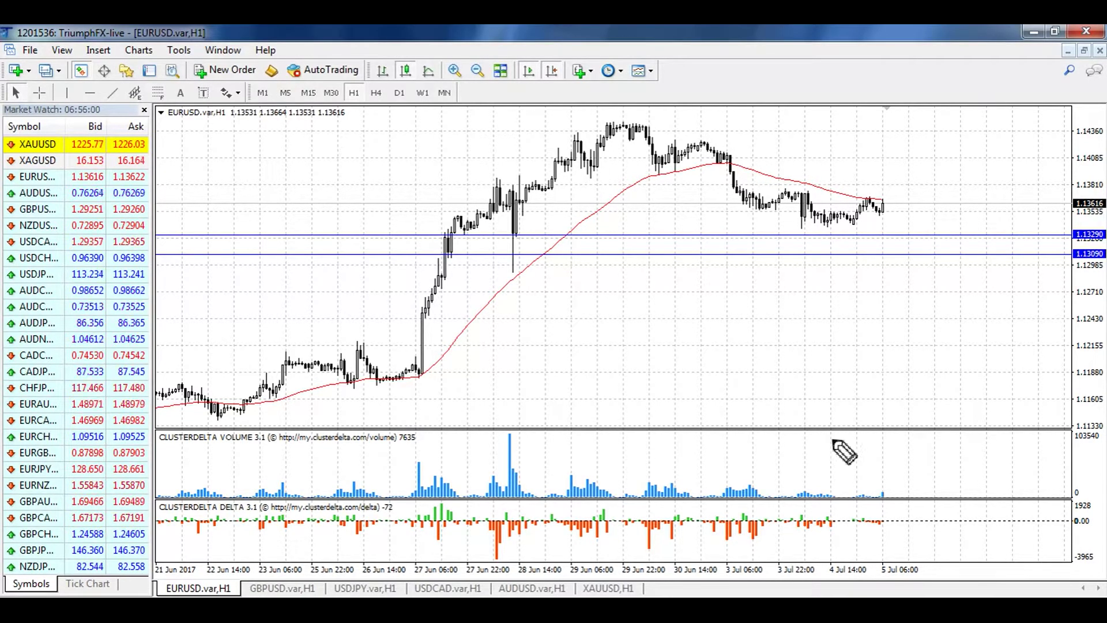
# - Outline the recent low-volume bars and circle the latest price range on the EURUSD H1 chart, and erase the markings
pyautogui.moveTo(901, 473)
pyautogui.mouseDown()
pyautogui.moveTo(807, 467)
pyautogui.moveTo(788, 512)
pyautogui.moveTo(906, 510)
pyautogui.moveTo(902, 478)
pyautogui.mouseUp()
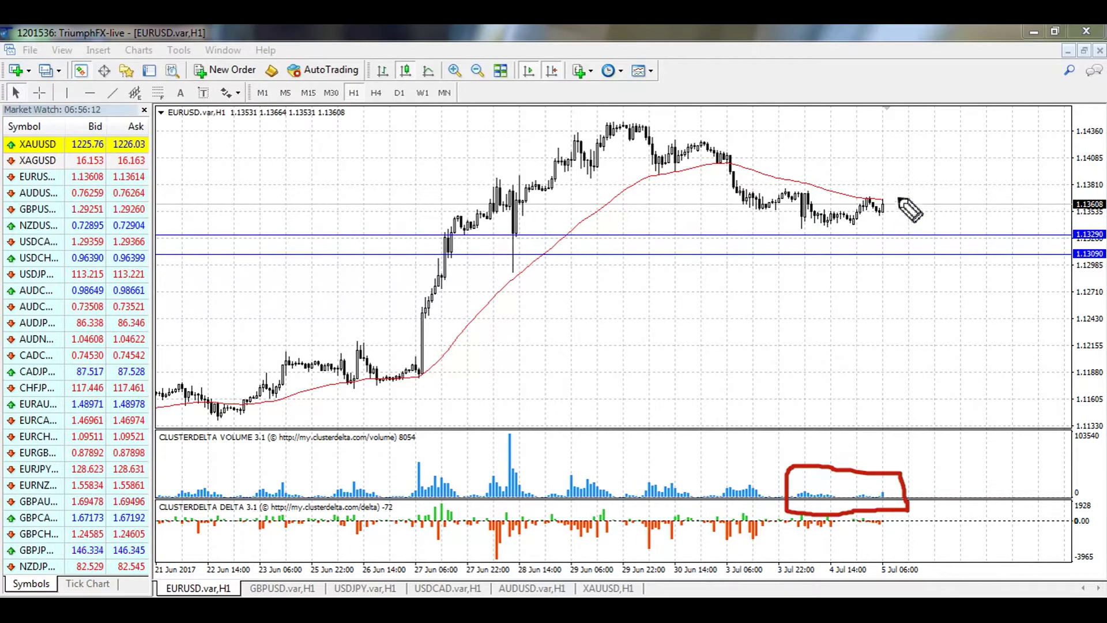
pyautogui.moveTo(903, 187)
pyautogui.mouseDown()
pyautogui.moveTo(811, 176)
pyautogui.moveTo(749, 212)
pyautogui.moveTo(852, 264)
pyautogui.moveTo(926, 215)
pyautogui.mouseUp()
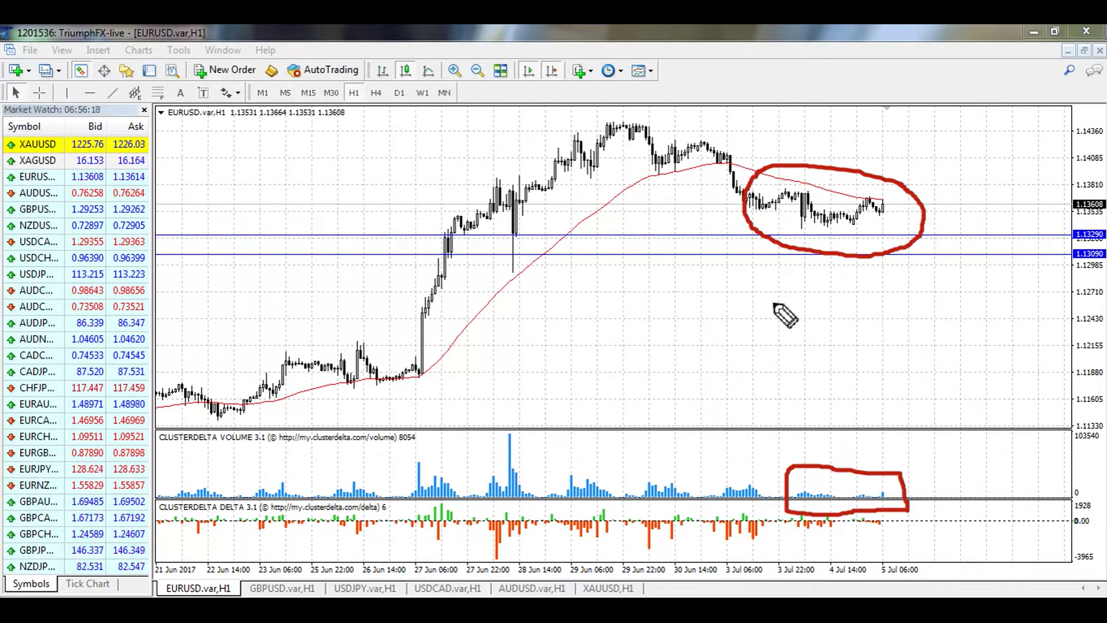
pyautogui.press('Escape')
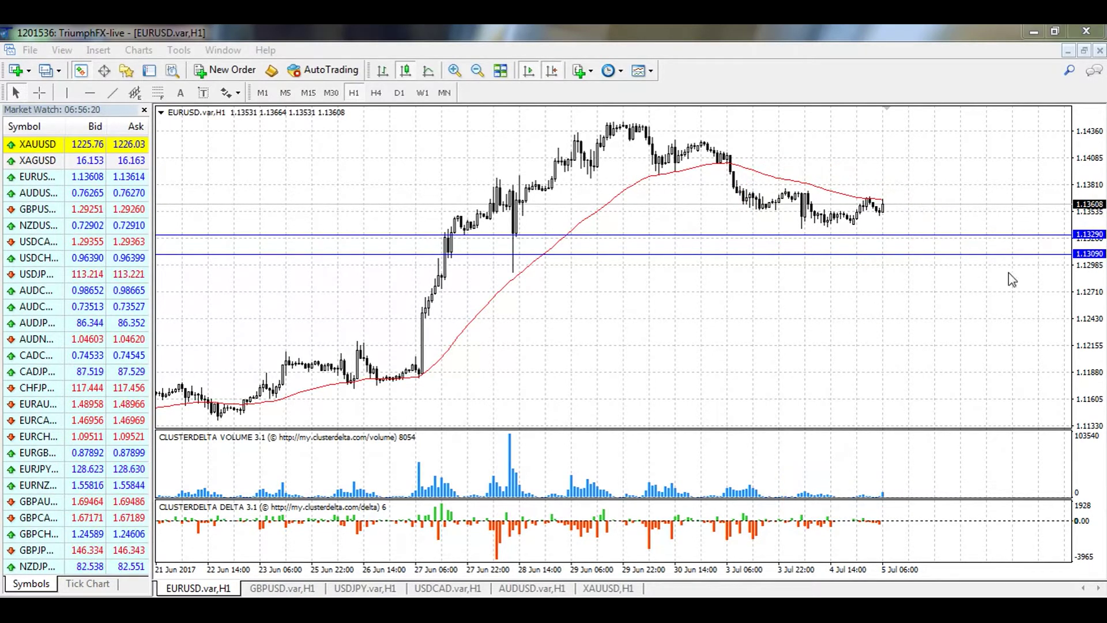
# - Mark the 1.13290 and 1.13090 price levels and the earlier rise on the EURUSD chart with the pen
pyautogui.moveTo(1042, 209)
pyautogui.mouseDown()
pyautogui.moveTo(1047, 253)
pyautogui.moveTo(1104, 277)
pyautogui.mouseUp()
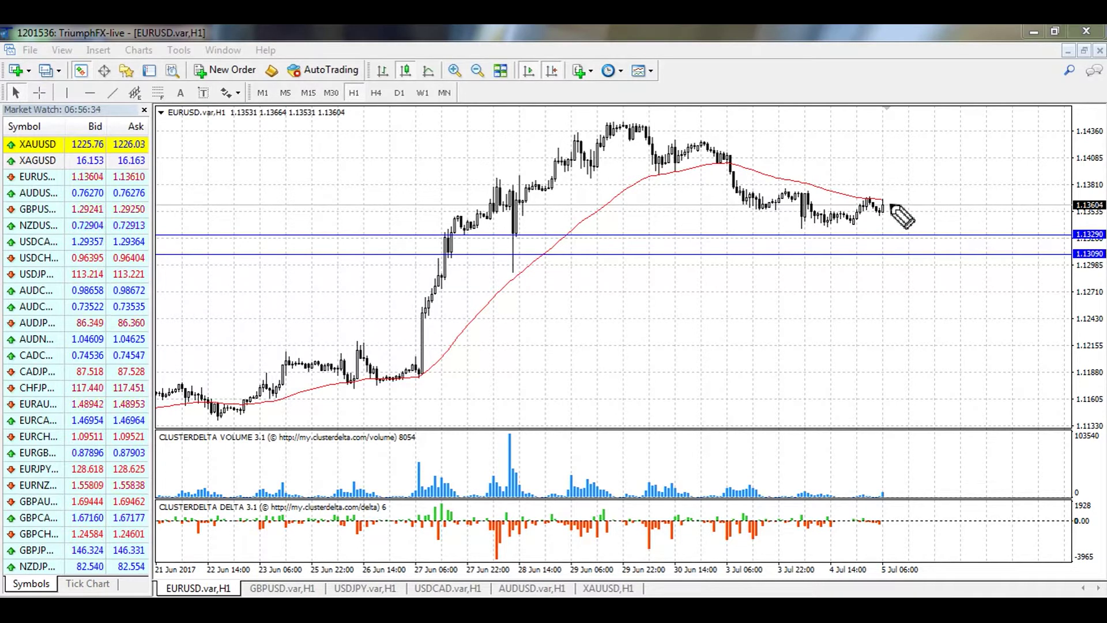
pyautogui.moveTo(475, 390)
pyautogui.mouseDown()
pyautogui.moveTo(628, 317)
pyautogui.moveTo(602, 270)
pyautogui.mouseUp()
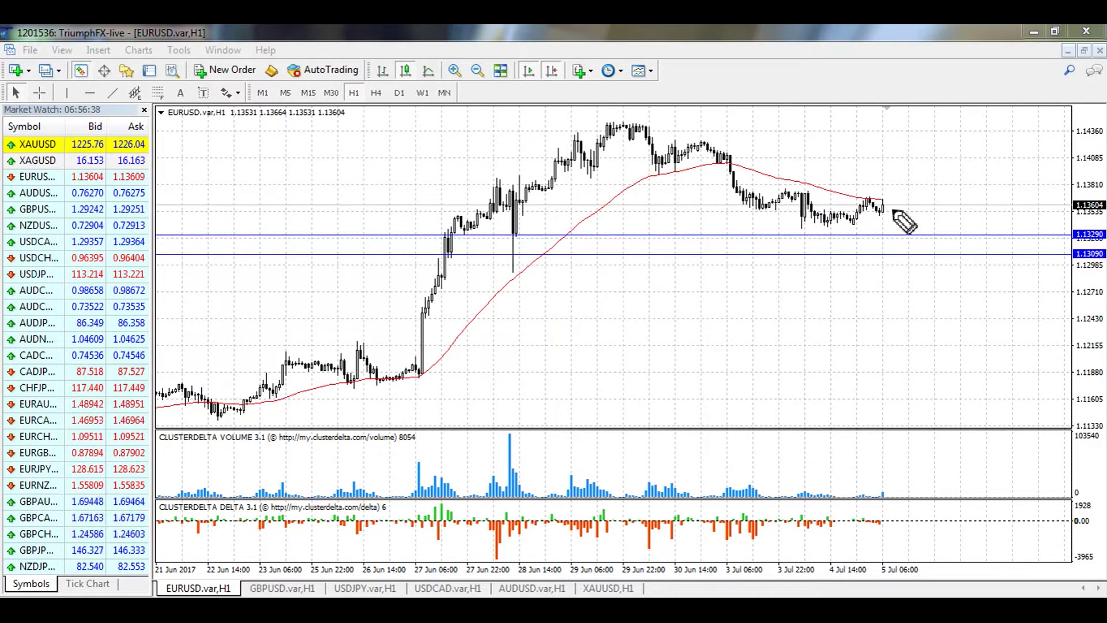
# - Sketch a EURUSD dip to 1.13290 and rebound arrow, with volume strokes and lines across the rise and below 1.13090, and erase everything
pyautogui.moveTo(892, 206)
pyautogui.mouseDown()
pyautogui.moveTo(902, 239)
pyautogui.moveTo(954, 168)
pyautogui.moveTo(941, 119)
pyautogui.moveTo(974, 132)
pyautogui.mouseUp()
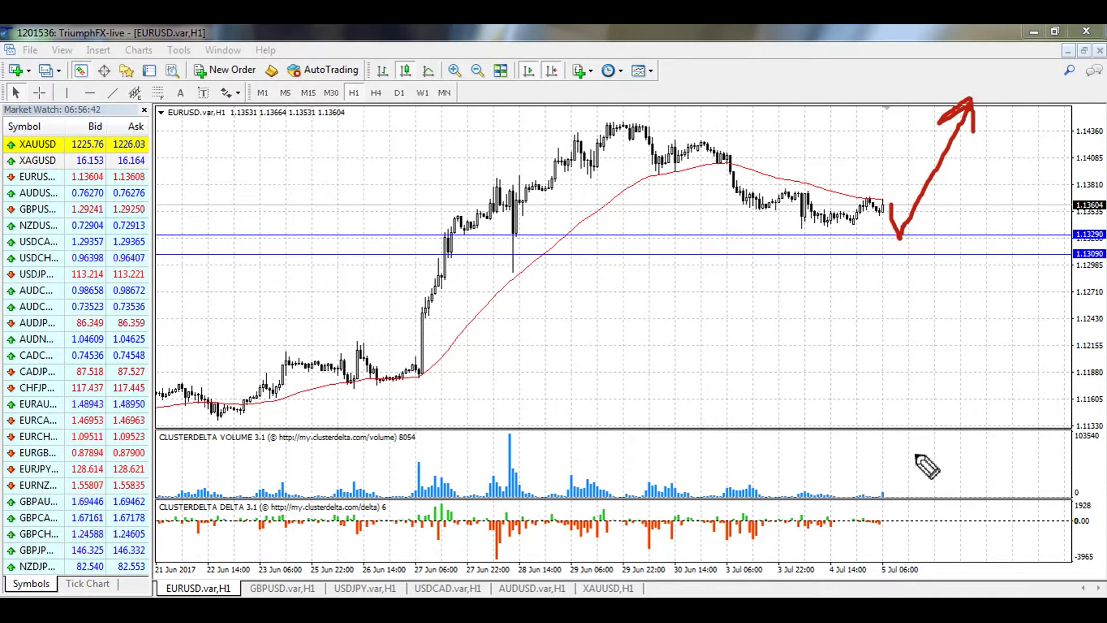
pyautogui.moveTo(930, 455)
pyautogui.mouseDown()
pyautogui.moveTo(929, 495)
pyautogui.moveTo(941, 489)
pyautogui.mouseUp()
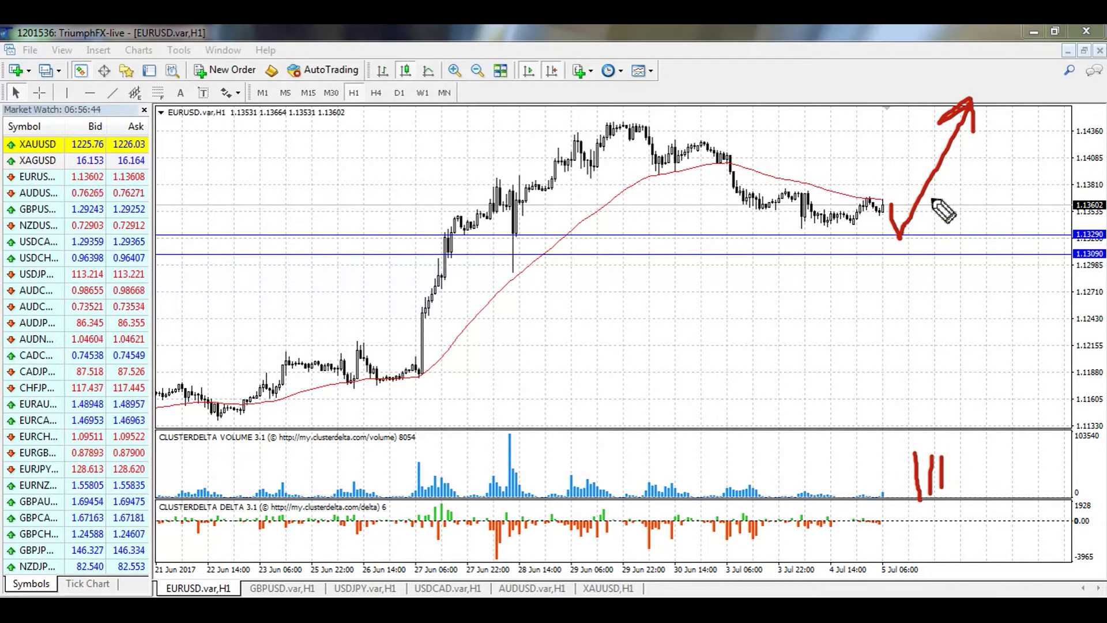
pyautogui.moveTo(901, 197); pyautogui.dragTo(944, 198)
pyautogui.moveTo(895, 260)
pyautogui.mouseDown()
pyautogui.moveTo(964, 261)
pyautogui.moveTo(883, 261)
pyautogui.mouseUp()
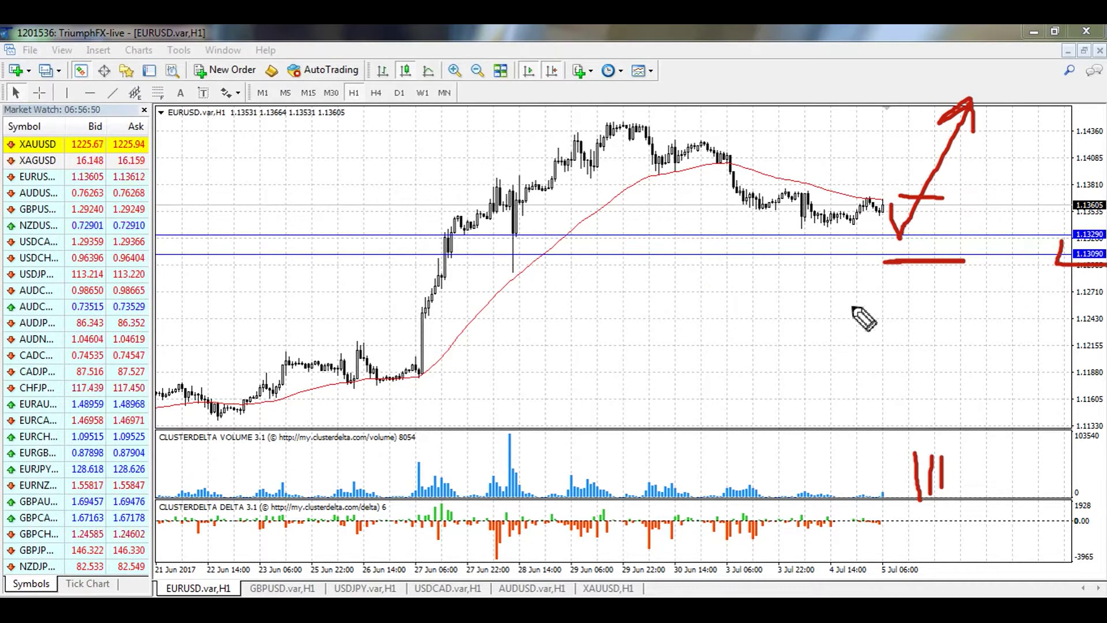
pyautogui.moveTo(799, 348)
pyautogui.mouseDown()
pyautogui.moveTo(822, 328)
pyautogui.moveTo(814, 361)
pyautogui.moveTo(835, 348)
pyautogui.mouseUp()
pyautogui.moveTo(856, 311); pyautogui.dragTo(859, 320)
pyautogui.press('Escape')
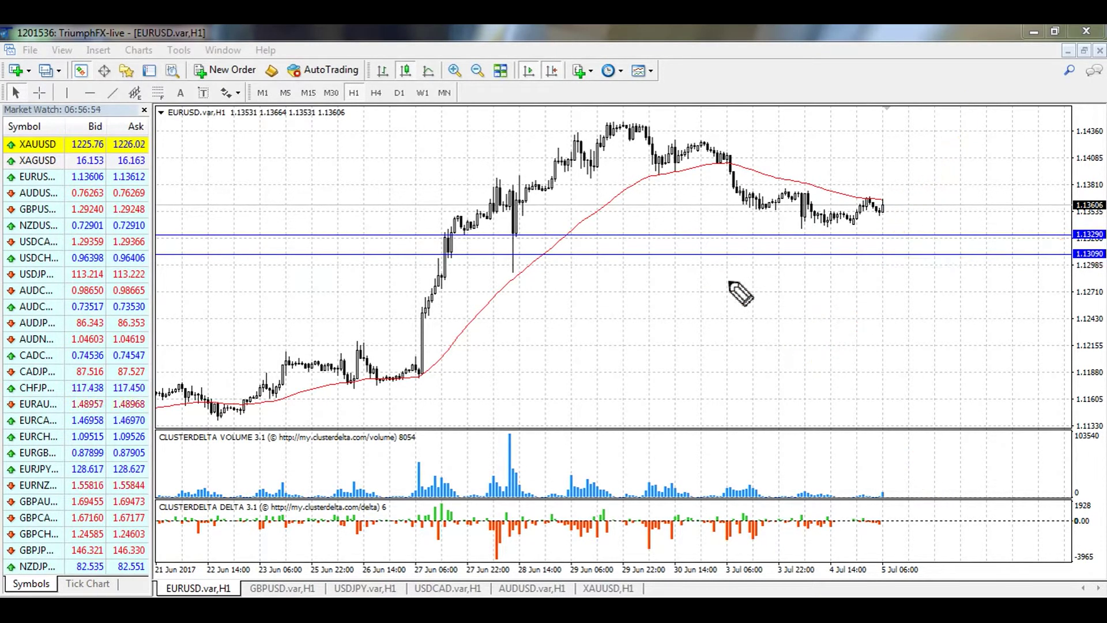
# - Bracket the 1.13290 and 1.13090 level labels on the EURUSD price axis with the pen, and erase the mark
pyautogui.hotkey('ctrl', 'shift', 'd')
pyautogui.moveTo(1062, 212); pyautogui.dragTo(1095, 271)
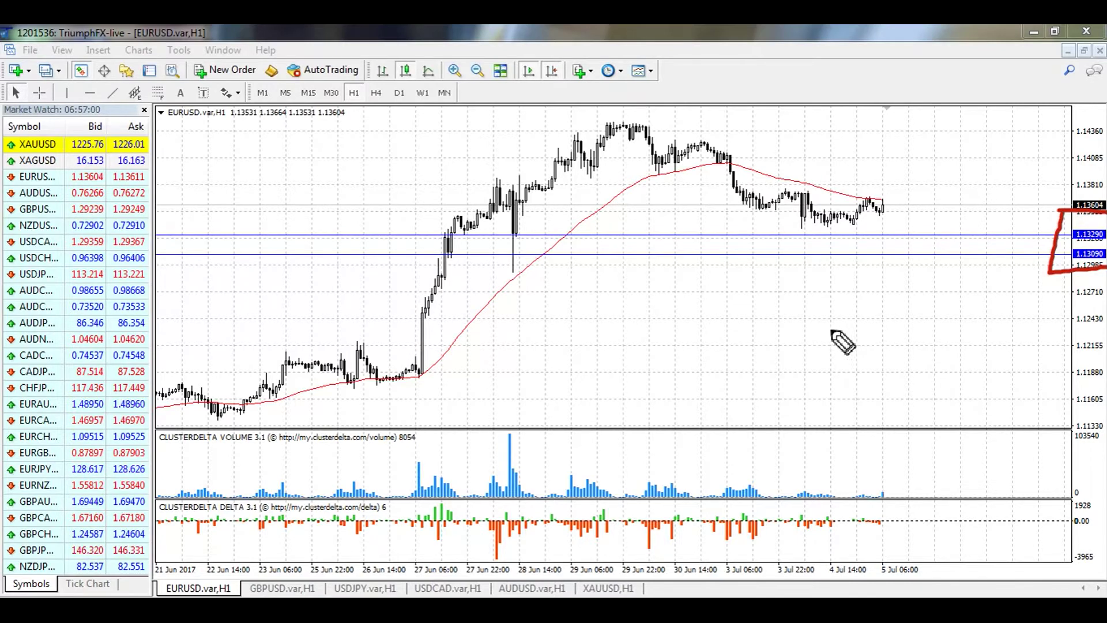
pyautogui.press('e')
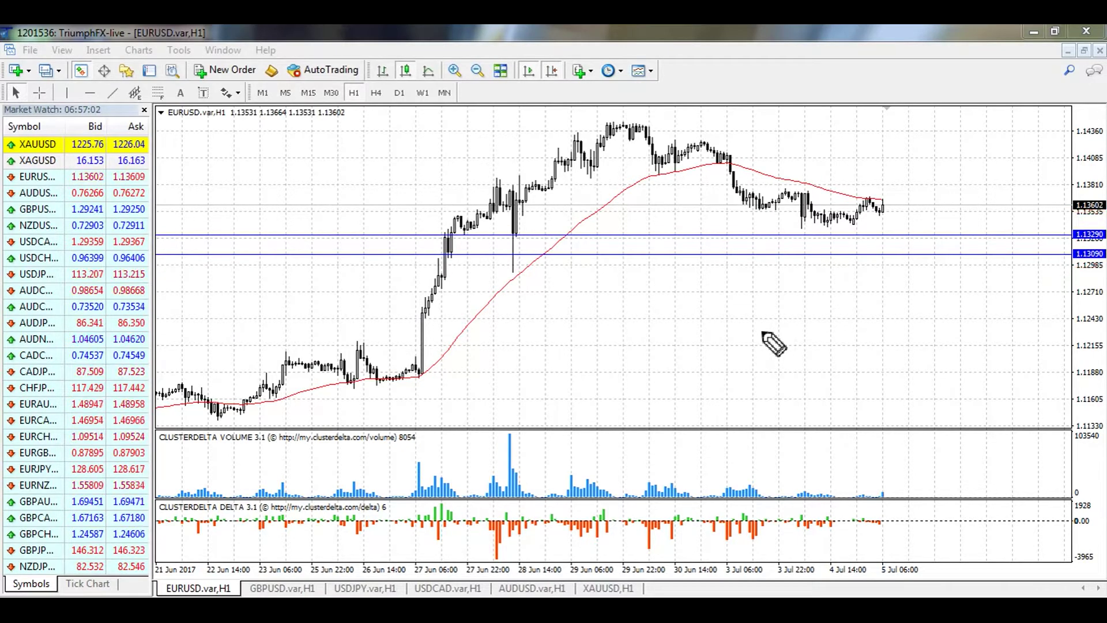
# - Show the GBPUSD H1 chart, draw an arrow along the recent decline and outline the recent volume bars
pyautogui.click(248, 586)
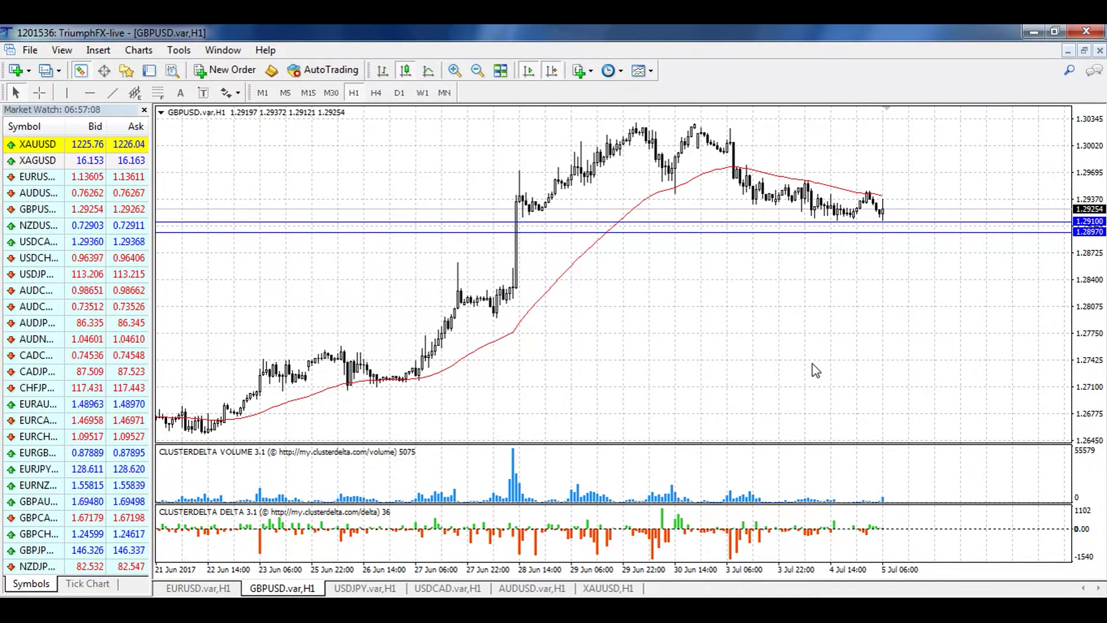
pyautogui.moveTo(752, 139); pyautogui.dragTo(919, 172)
pyautogui.moveTo(833, 171)
pyautogui.mouseDown()
pyautogui.moveTo(924, 173)
pyautogui.moveTo(822, 146)
pyautogui.mouseUp()
pyautogui.moveTo(893, 484)
pyautogui.mouseDown()
pyautogui.moveTo(710, 486)
pyautogui.moveTo(856, 512)
pyautogui.mouseUp()
# - Circle the sharp 28 June GBPUSD rise near the support levels, bracket the 1.29100 and 1.28970 labels, and erase all markings
pyautogui.moveTo(549, 220)
pyautogui.mouseDown()
pyautogui.moveTo(533, 262)
pyautogui.moveTo(510, 223)
pyautogui.mouseUp()
pyautogui.moveTo(1055, 199)
pyautogui.mouseDown()
pyautogui.moveTo(1054, 248)
pyautogui.moveTo(1104, 245)
pyautogui.mouseUp()
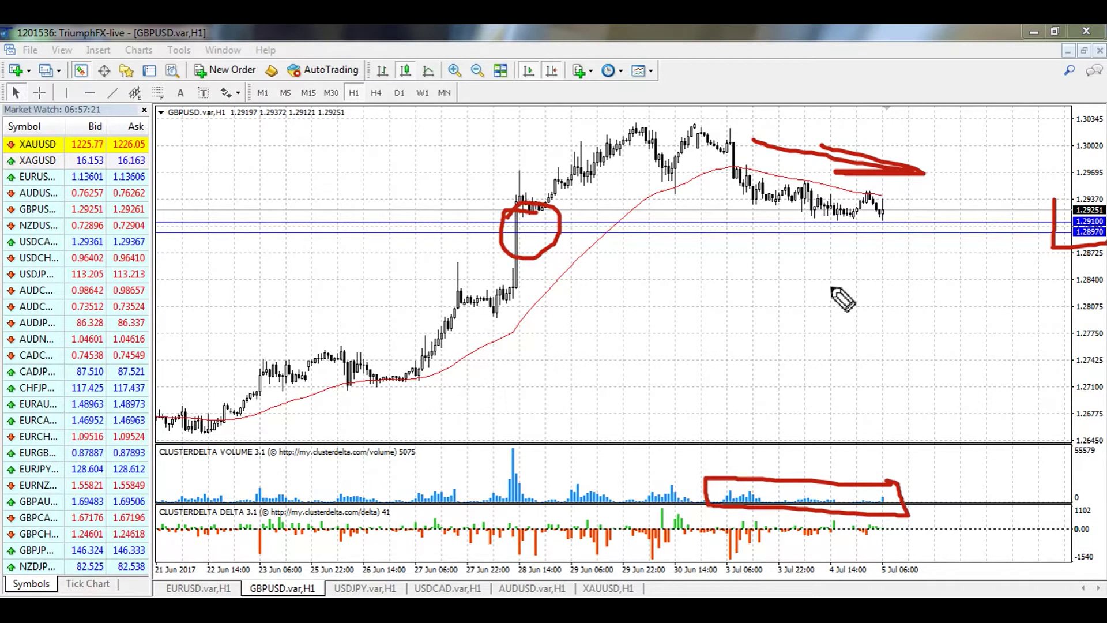
pyautogui.press('Escape')
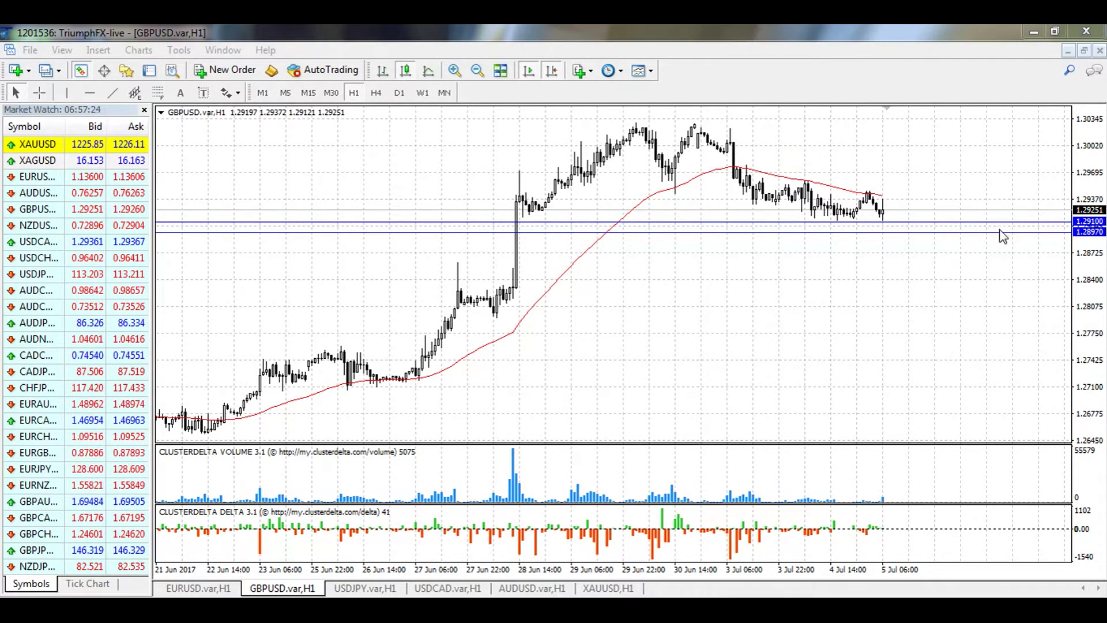
# - Bracket the 1.29100 and 1.28970 labels and sketch a GBPUSD rebound arrow with horizontal lines across the rise and below 1.28970
pyautogui.moveTo(1062, 199); pyautogui.dragTo(1104, 255)
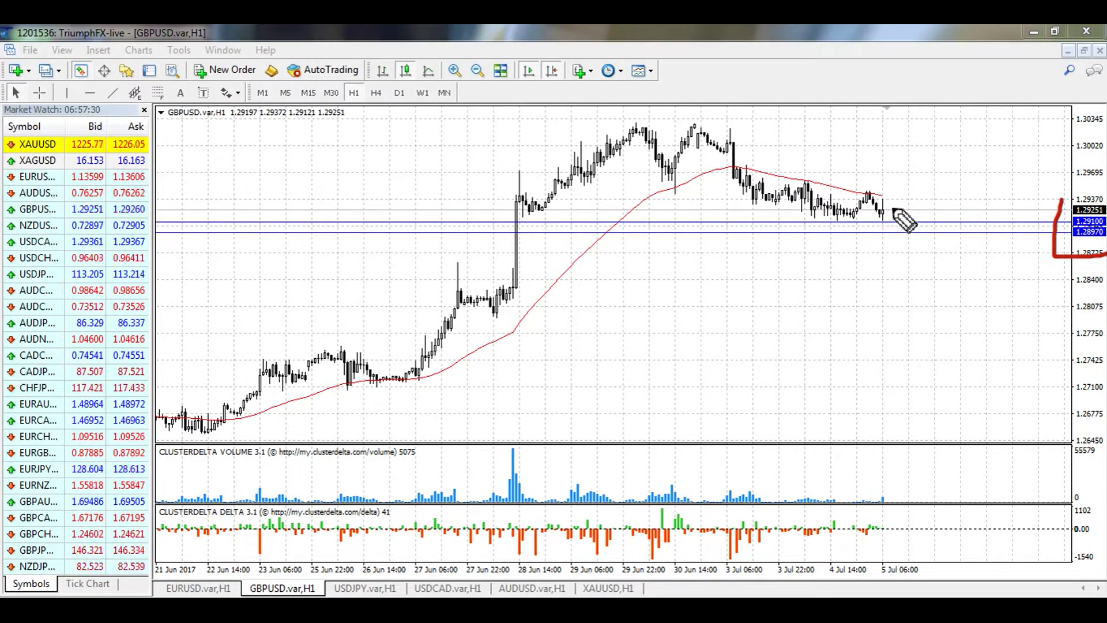
pyautogui.moveTo(892, 208); pyautogui.dragTo(892, 208)
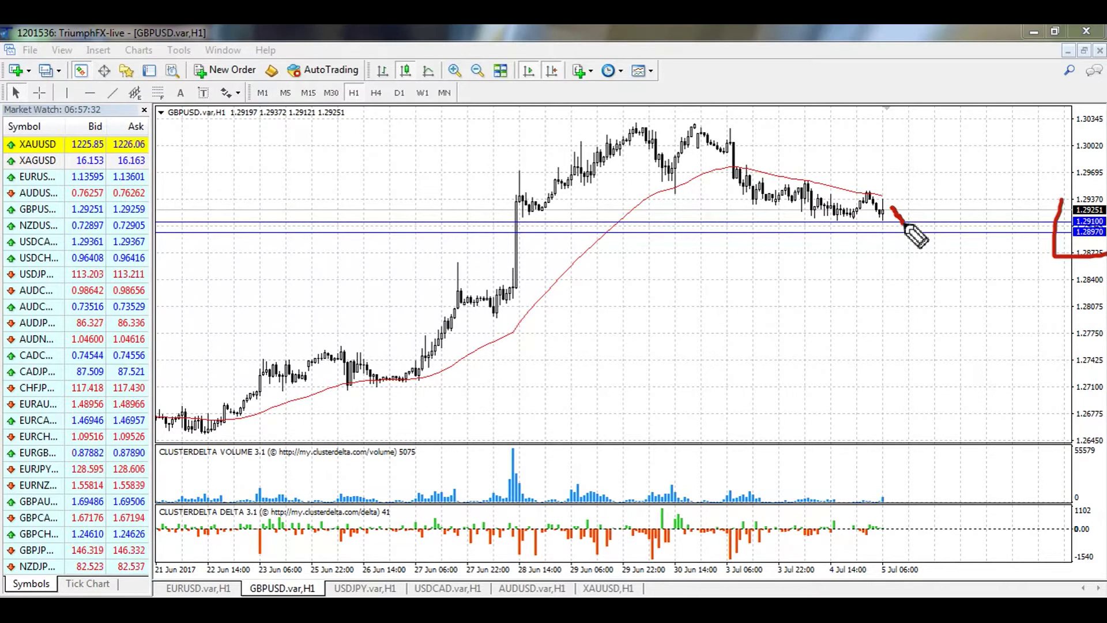
pyautogui.moveTo(914, 220)
pyautogui.mouseDown()
pyautogui.moveTo(1002, 108)
pyautogui.moveTo(983, 141)
pyautogui.moveTo(962, 131)
pyautogui.mouseUp()
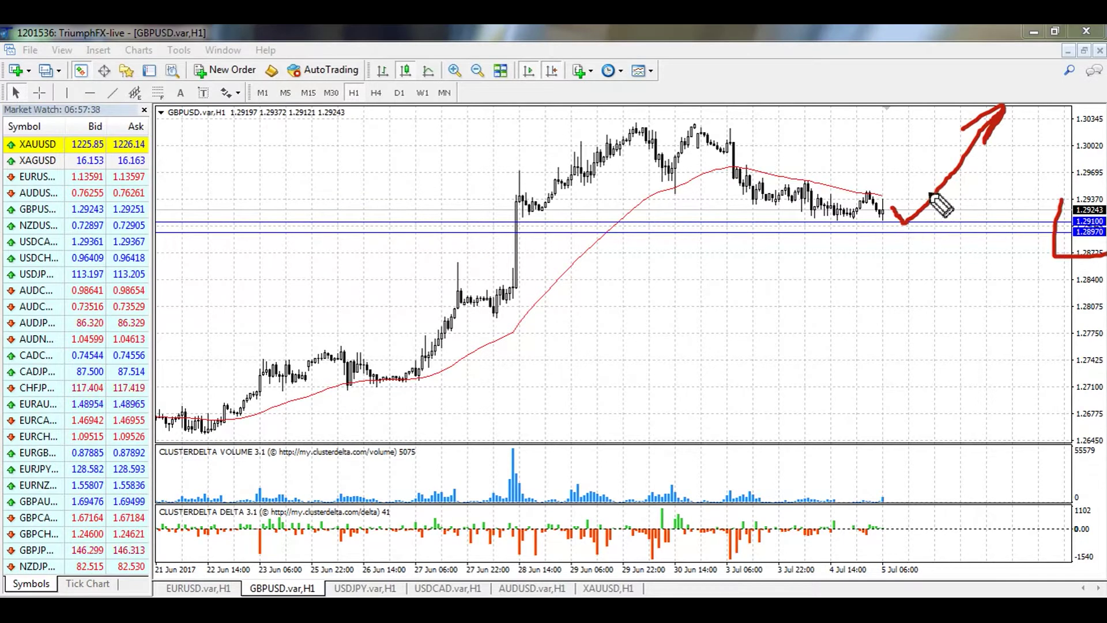
pyautogui.moveTo(917, 193); pyautogui.dragTo(968, 192)
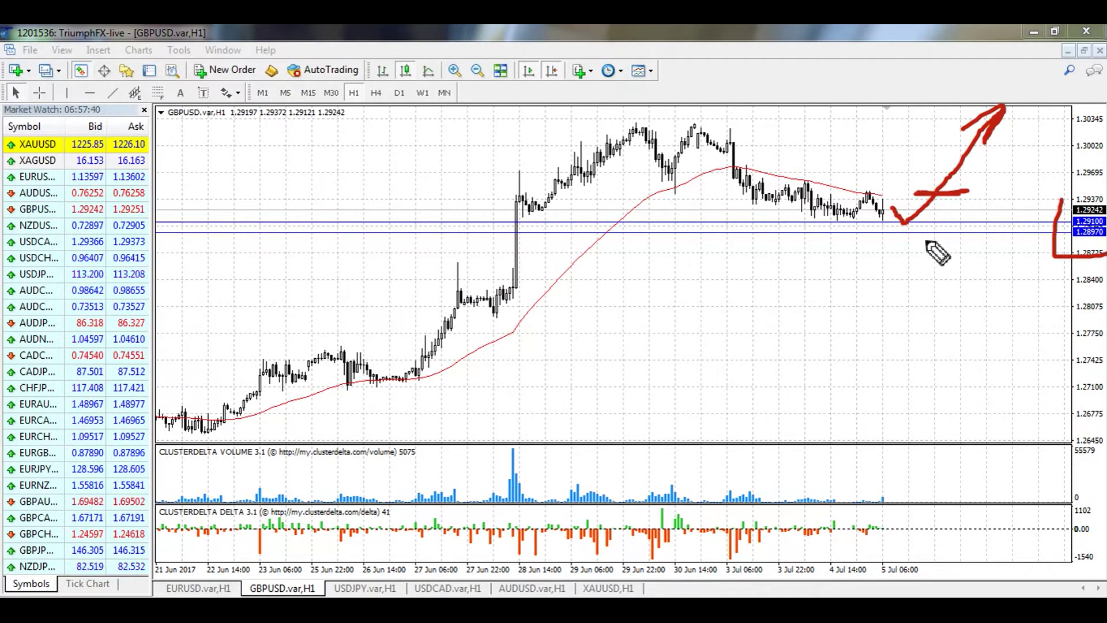
pyautogui.moveTo(901, 239); pyautogui.dragTo(970, 239)
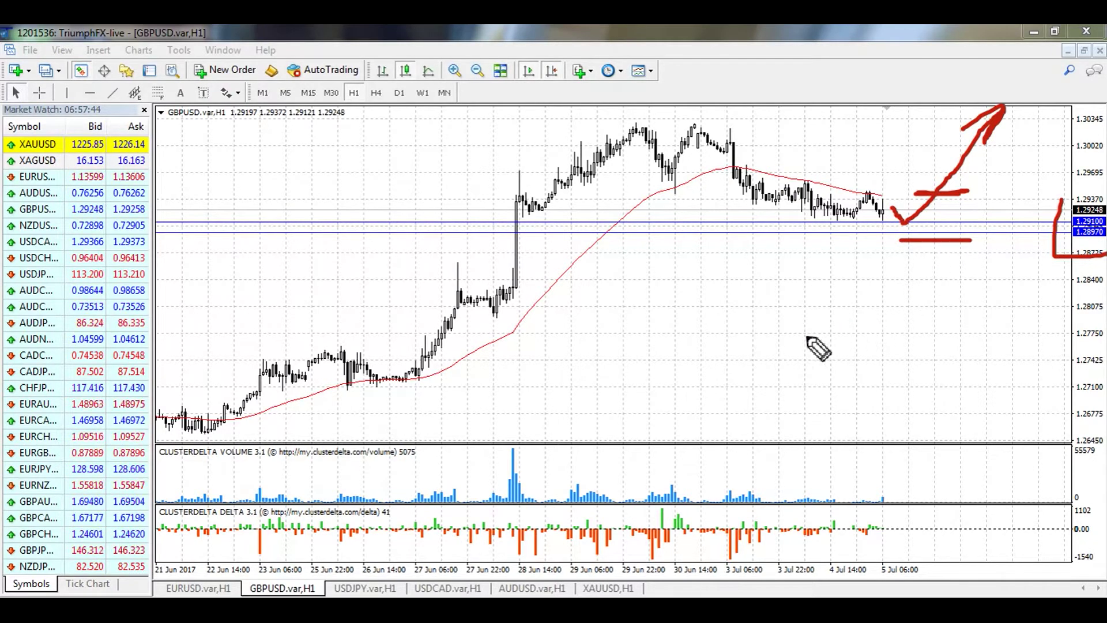
# - Handwrite a number range starting with 110 in the empty area below the GBPUSD price levels, and erase all pen markings
pyautogui.moveTo(788, 350)
pyautogui.mouseDown()
pyautogui.moveTo(825, 353)
pyautogui.moveTo(844, 325)
pyautogui.moveTo(903, 332)
pyautogui.mouseUp()
pyautogui.moveTo(915, 325)
pyautogui.mouseDown()
pyautogui.moveTo(913, 349)
pyautogui.moveTo(963, 348)
pyautogui.mouseUp()
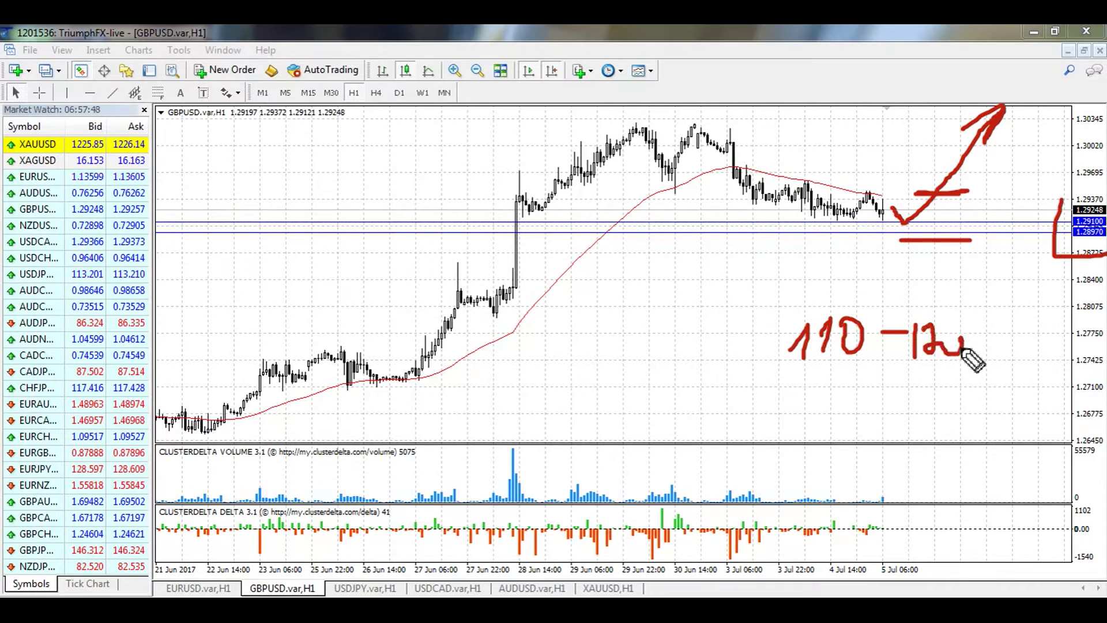
pyautogui.press('Escape')
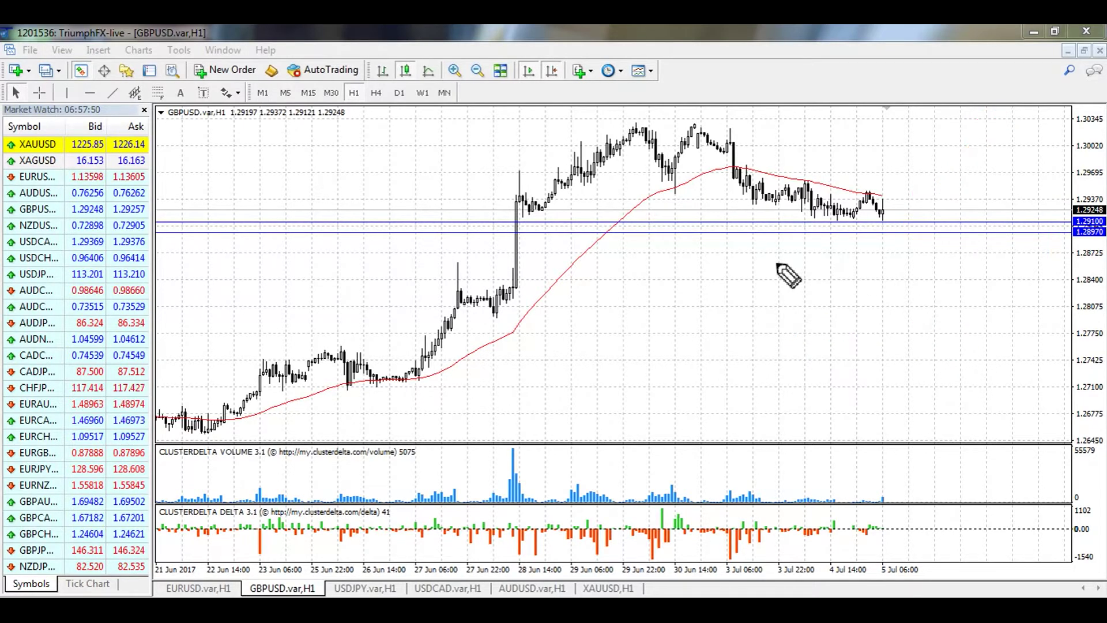
pyautogui.press('Escape')
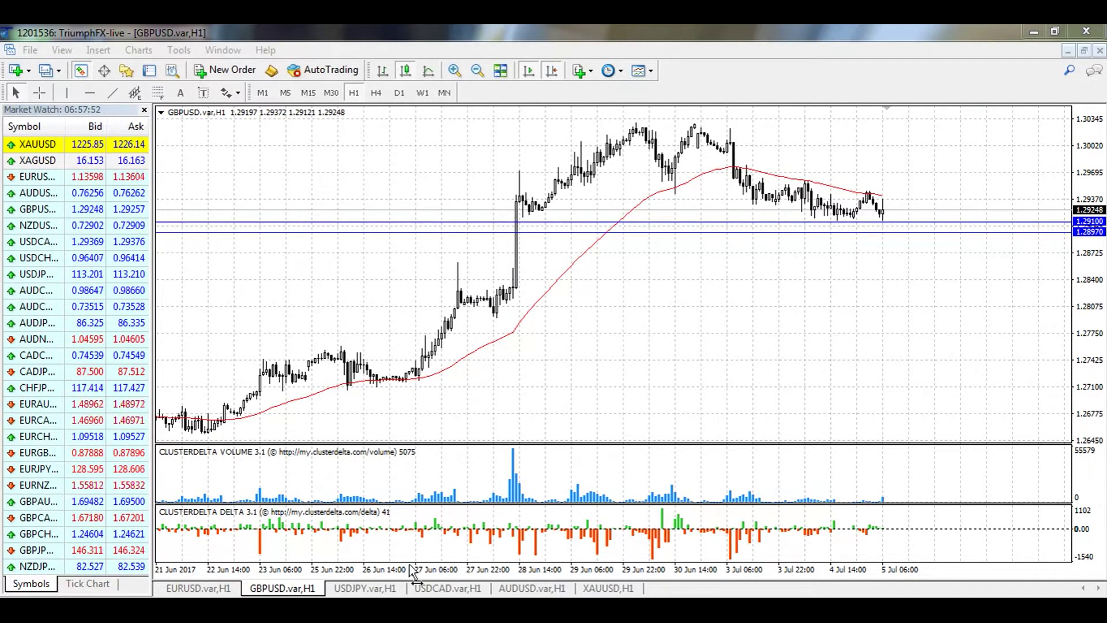
# - Show the USDJPY H1 chart, box the recent price range and the matching volume bars, and erase the boxes
pyautogui.click(365, 588)
pyautogui.hotkey('ctrl', '2')
pyautogui.moveTo(720, 124)
pyautogui.mouseDown()
pyautogui.moveTo(721, 170)
pyautogui.moveTo(795, 229)
pyautogui.moveTo(918, 146)
pyautogui.moveTo(732, 119)
pyautogui.moveTo(718, 136)
pyautogui.mouseUp()
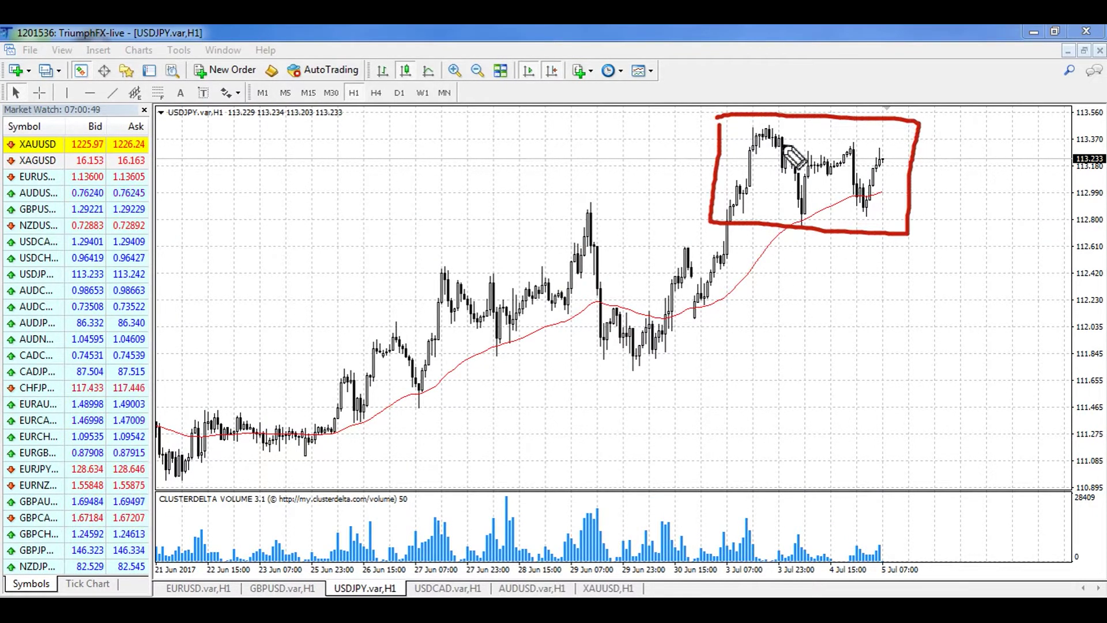
pyautogui.moveTo(897, 511)
pyautogui.mouseDown()
pyautogui.moveTo(843, 512)
pyautogui.moveTo(807, 576)
pyautogui.moveTo(897, 510)
pyautogui.mouseUp()
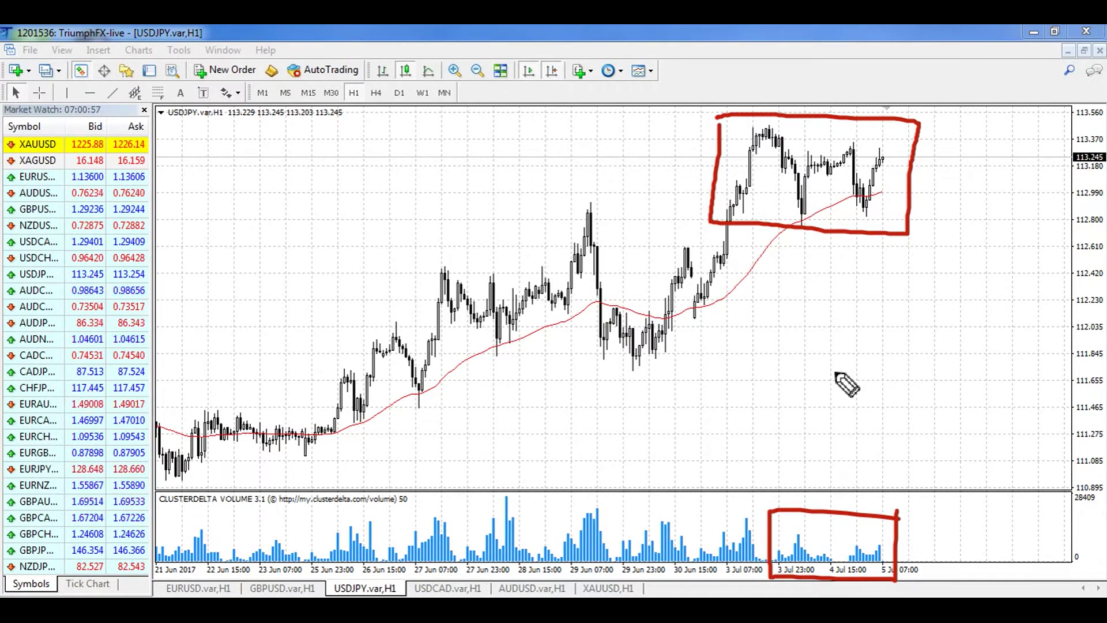
pyautogui.press('e')
pyautogui.press('Escape')
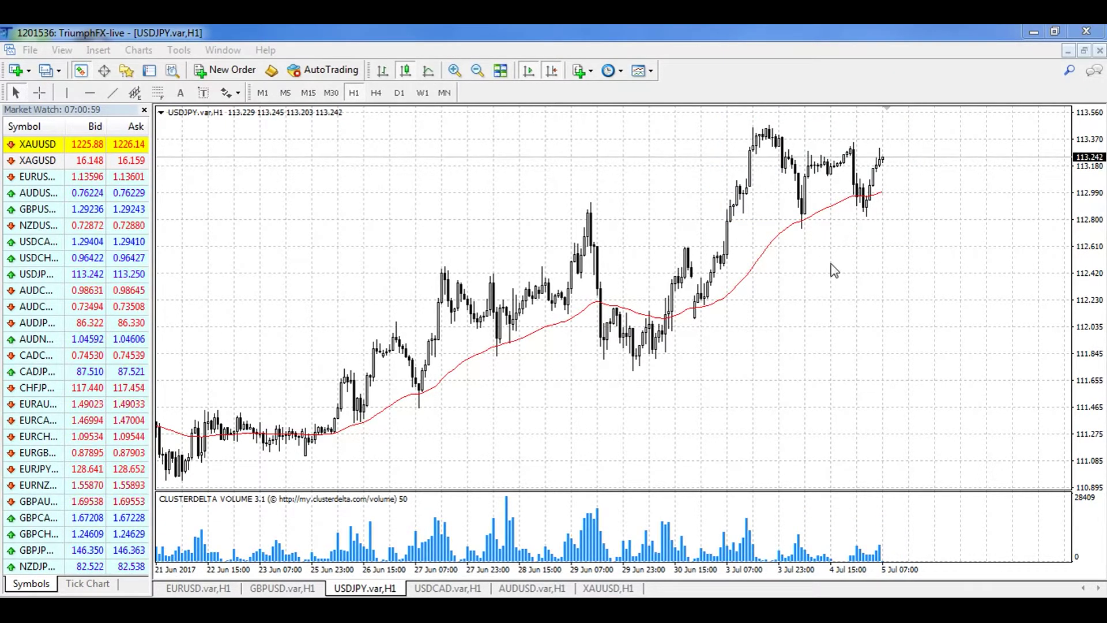
# - Draw a large upward trend arrow beneath the USDJPY price movement, and erase it
pyautogui.hotkey('ctrl', '2')
pyautogui.moveTo(634, 470); pyautogui.dragTo(849, 304)
pyautogui.moveTo(812, 364)
pyautogui.mouseDown()
pyautogui.moveTo(864, 295)
pyautogui.moveTo(763, 310)
pyautogui.mouseUp()
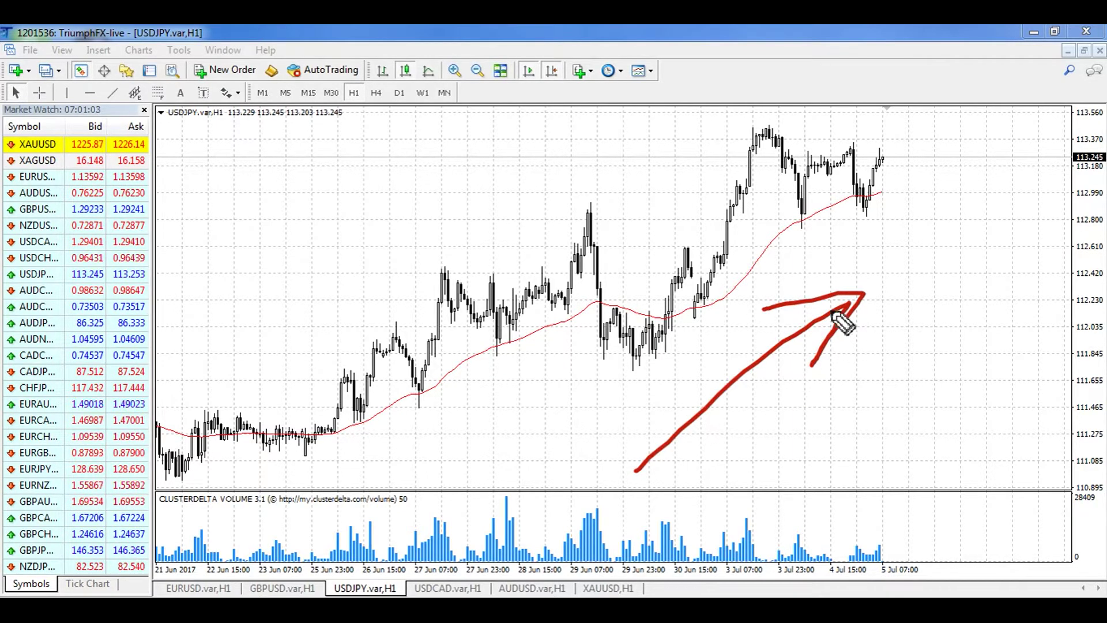
pyautogui.press('e')
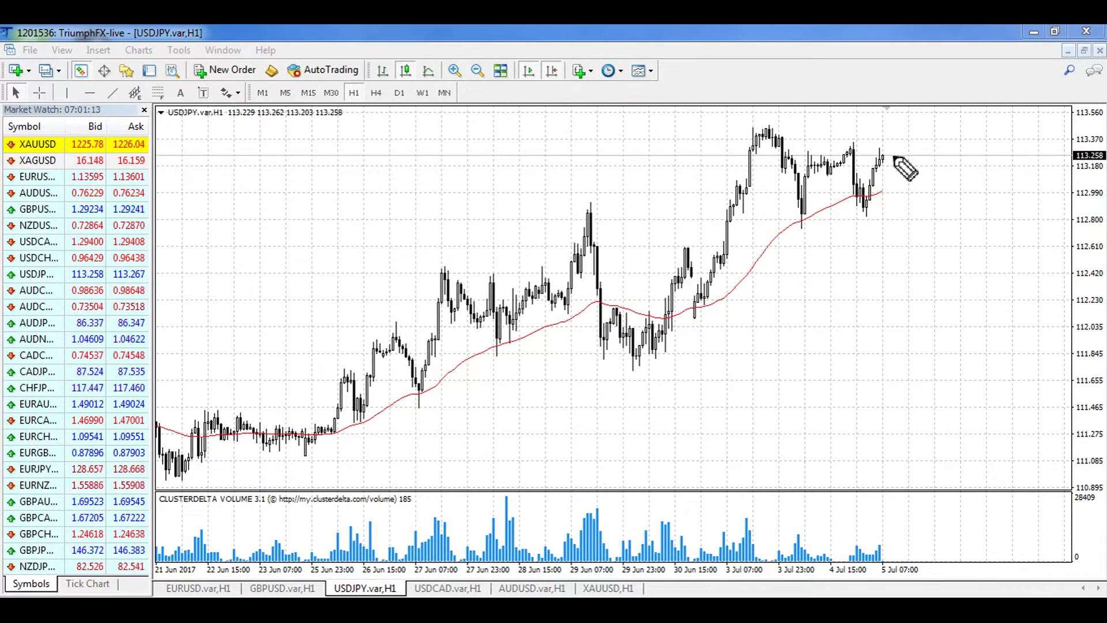
# - Sketch a USDJPY pullback and upward arrow, cross the rise with a horizontal line, and add three tall strokes in the volume area
pyautogui.moveTo(907, 168)
pyautogui.mouseDown()
pyautogui.moveTo(939, 199)
pyautogui.moveTo(970, 151)
pyautogui.moveTo(974, 112)
pyautogui.moveTo(997, 127)
pyautogui.mouseUp()
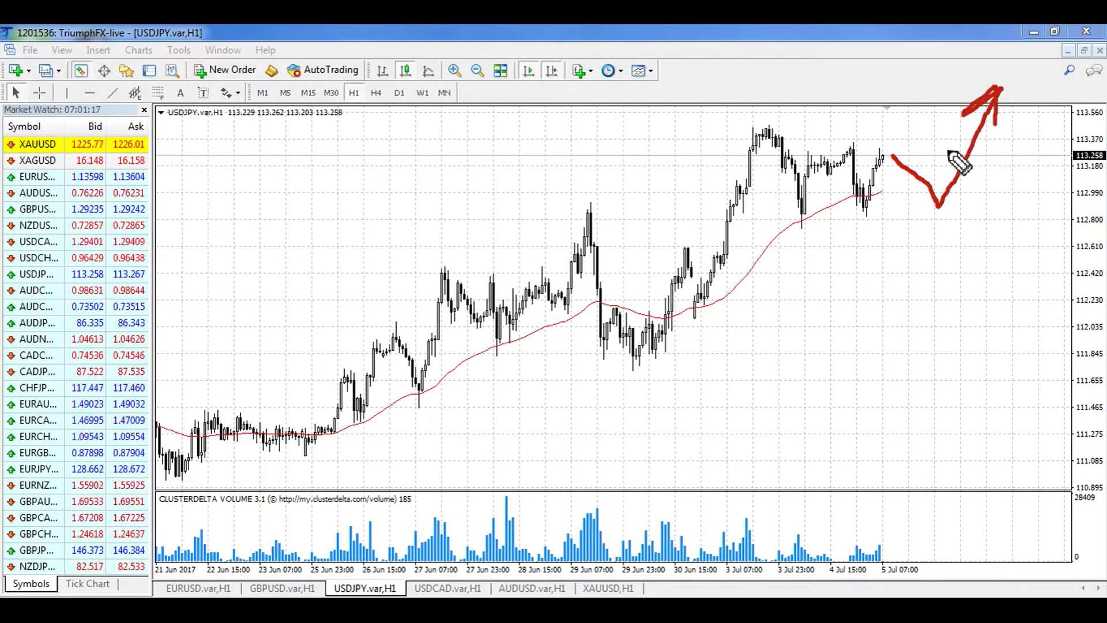
pyautogui.moveTo(947, 160); pyautogui.dragTo(989, 159)
pyautogui.moveTo(957, 506); pyautogui.dragTo(964, 559)
pyautogui.moveTo(970, 504); pyautogui.dragTo(964, 558)
pyautogui.moveTo(980, 502); pyautogui.dragTo(975, 553)
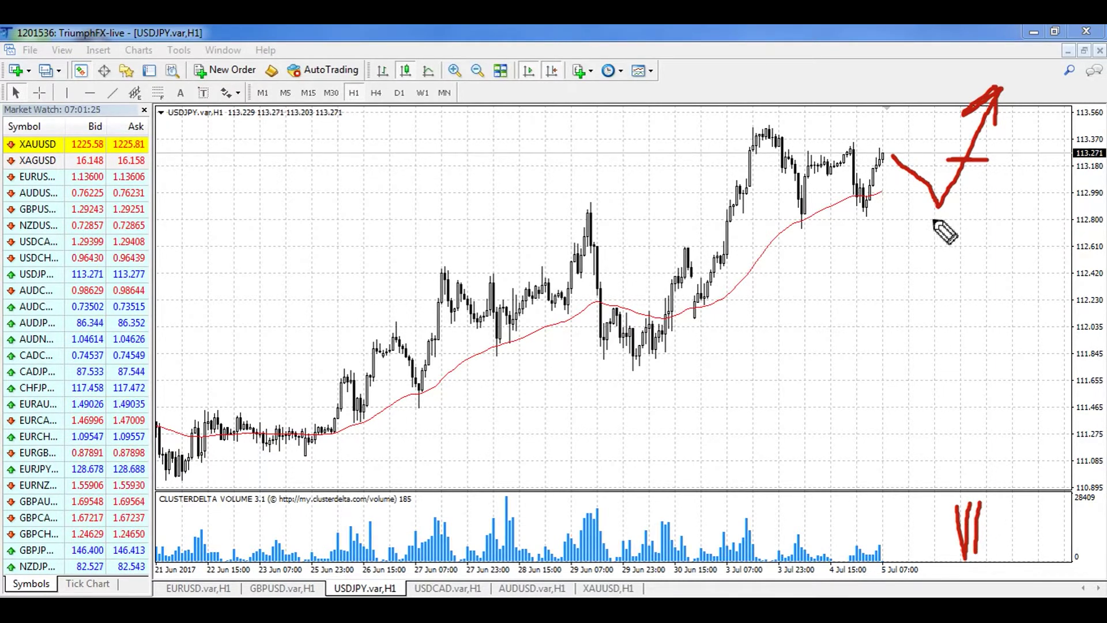
# - Draw horizontal lines below the sketched USDJPY pullback and below the early July low, and erase all markings
pyautogui.moveTo(929, 218); pyautogui.dragTo(1015, 217)
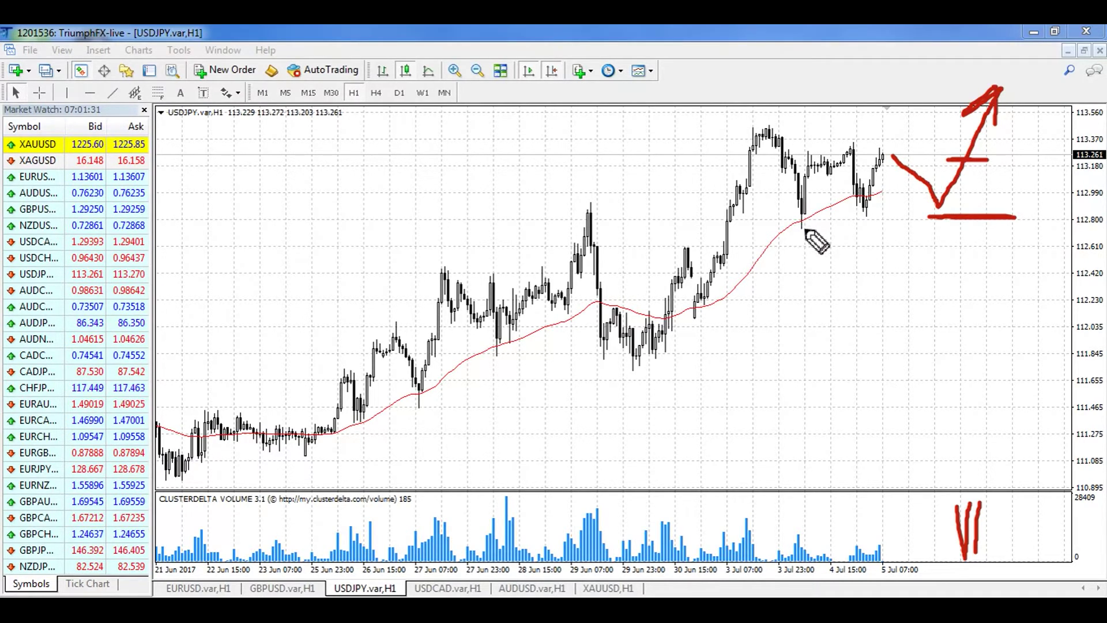
pyautogui.moveTo(774, 233)
pyautogui.mouseDown()
pyautogui.moveTo(862, 235)
pyautogui.moveTo(752, 235)
pyautogui.mouseUp()
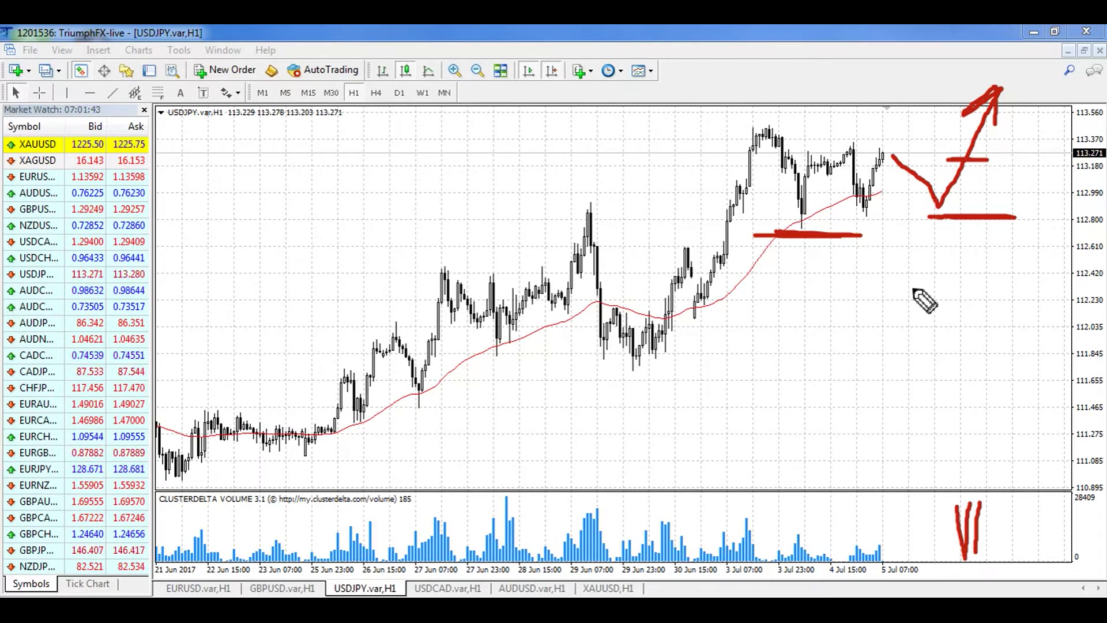
pyautogui.press('e')
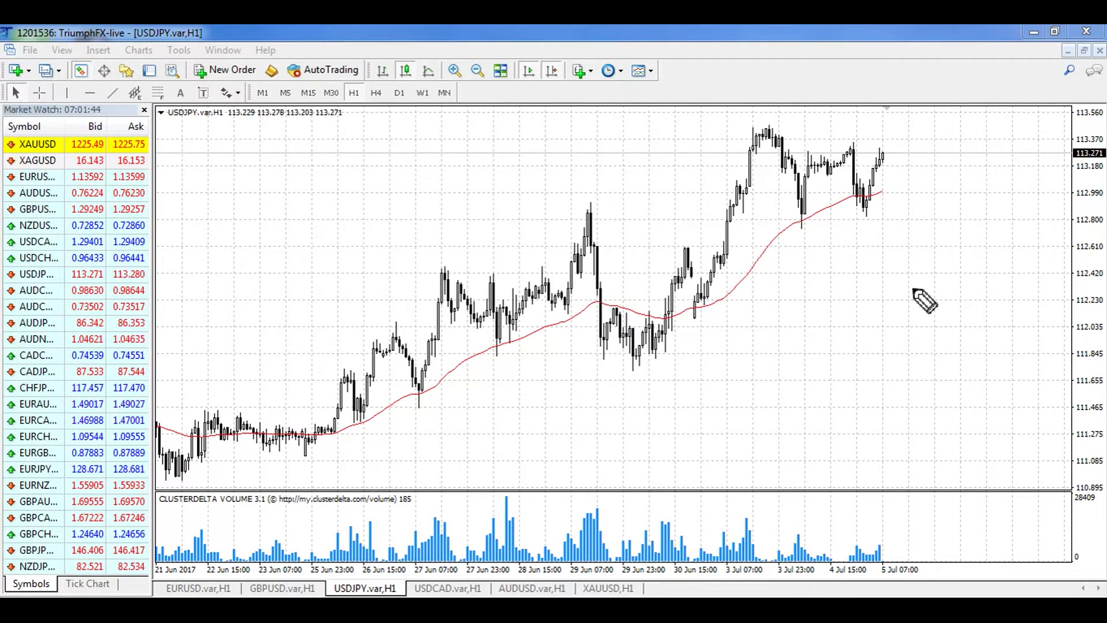
# - Show the USDCAD H1 chart, draw a downward breakout arrow and support line, and box the consolidation range before the drop
pyautogui.click(461, 588)
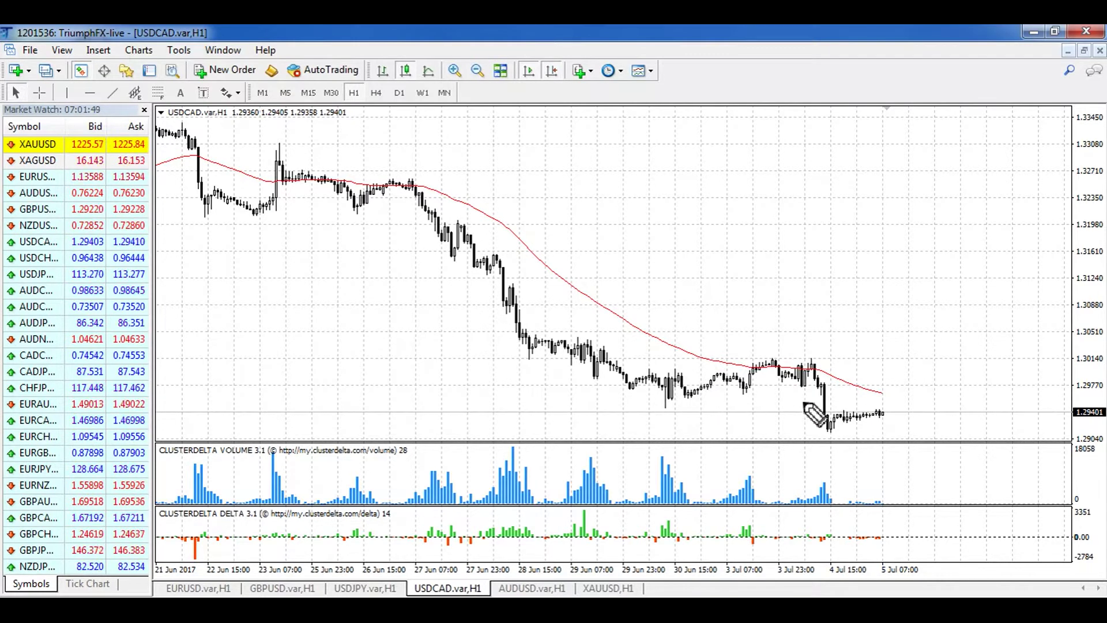
pyautogui.moveTo(778, 378)
pyautogui.mouseDown()
pyautogui.moveTo(821, 444)
pyautogui.moveTo(816, 399)
pyautogui.mouseUp()
pyautogui.moveTo(573, 394); pyautogui.dragTo(818, 401)
pyautogui.moveTo(652, 406); pyautogui.dragTo(580, 404)
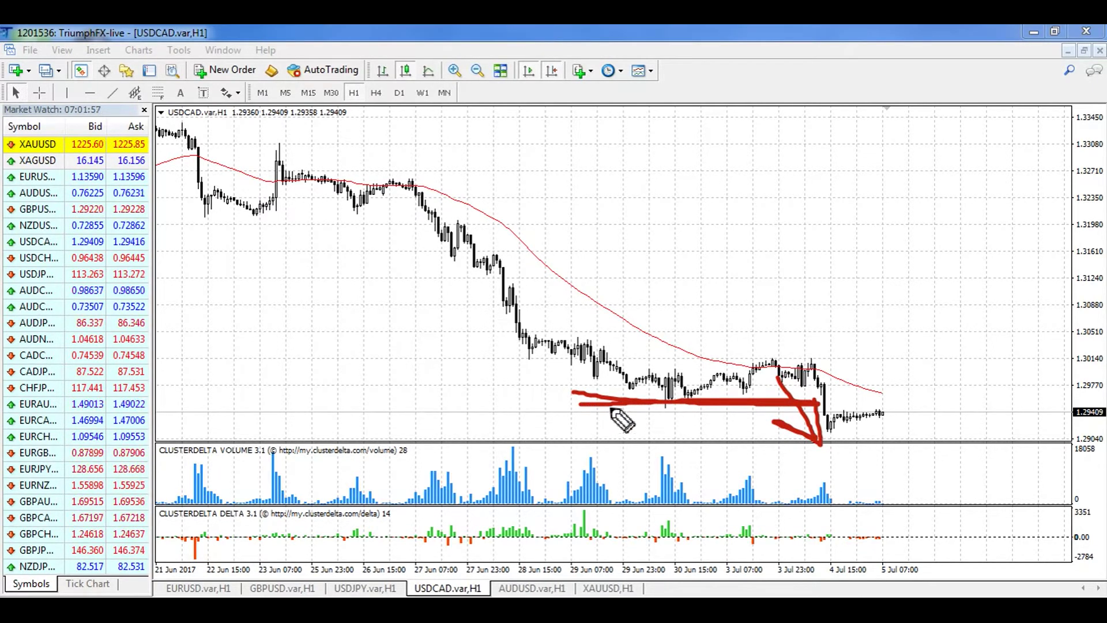
pyautogui.moveTo(589, 398)
pyautogui.mouseDown()
pyautogui.moveTo(740, 338)
pyautogui.moveTo(816, 404)
pyautogui.mouseUp()
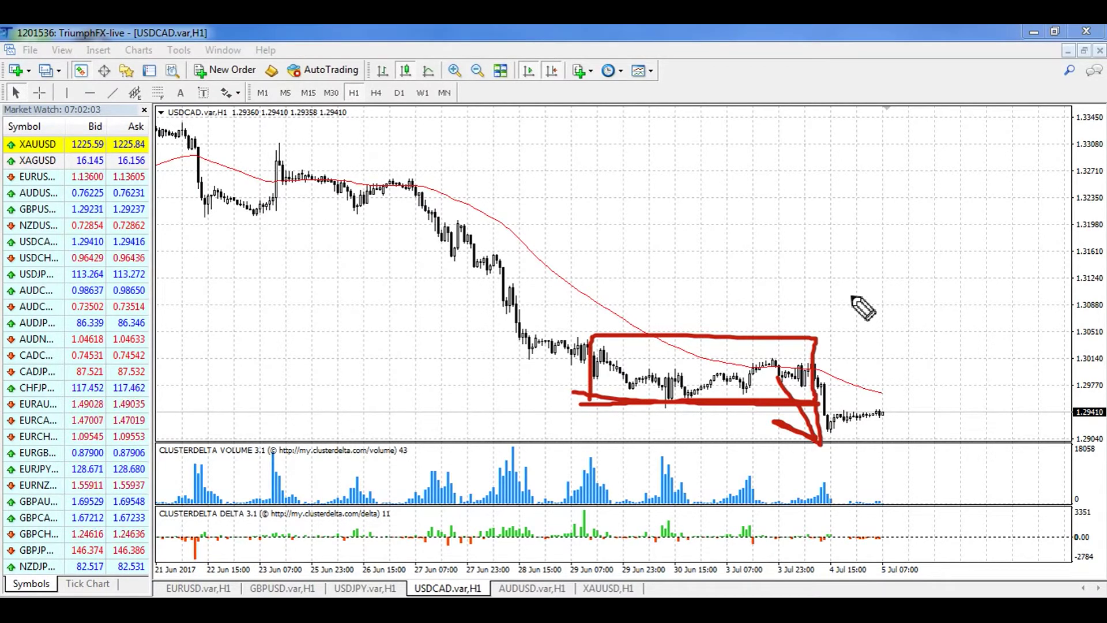
# - Erase the USDCAD markings, draw a large downward trend arrow above the price movement, and erase it
pyautogui.press('Escape')
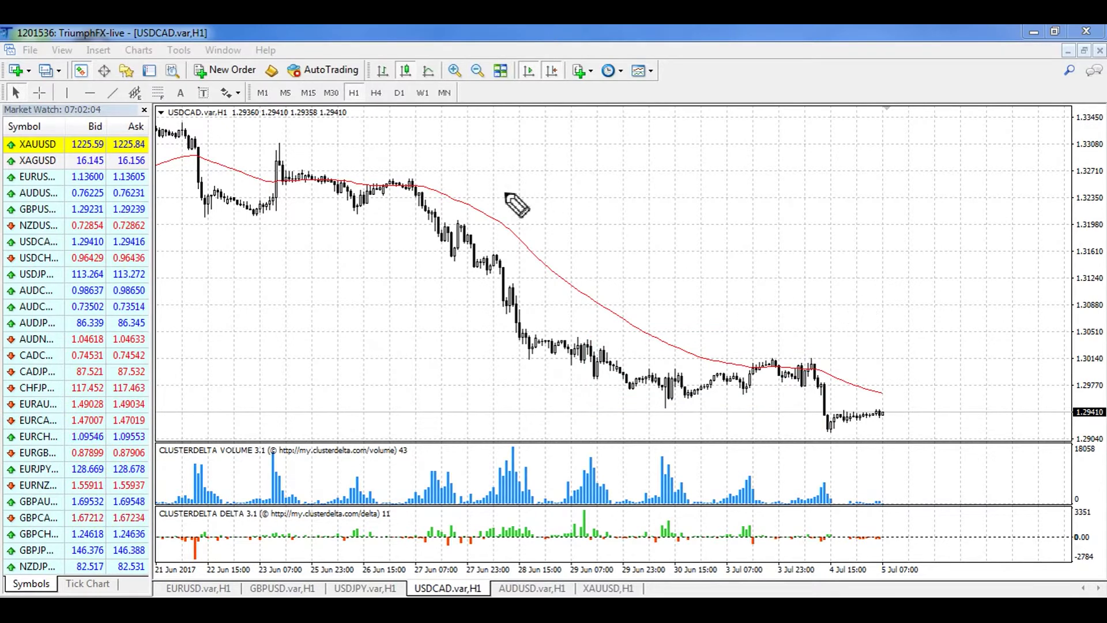
pyautogui.moveTo(494, 163); pyautogui.dragTo(819, 306)
pyautogui.moveTo(669, 289); pyautogui.dragTo(818, 306)
pyautogui.moveTo(819, 306); pyautogui.dragTo(710, 232)
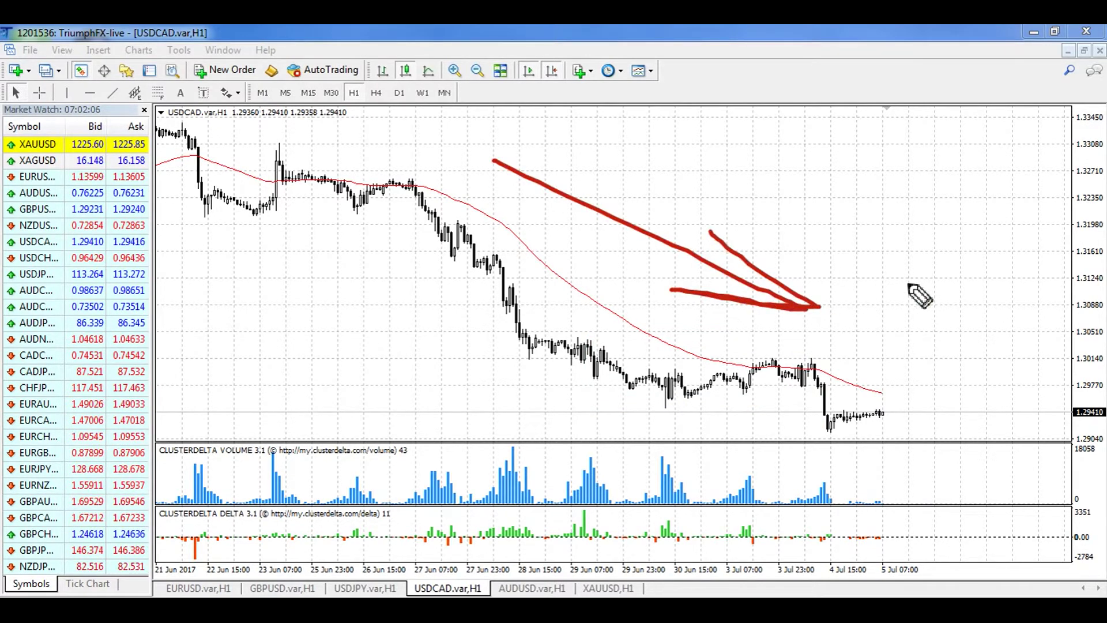
pyautogui.press('e')
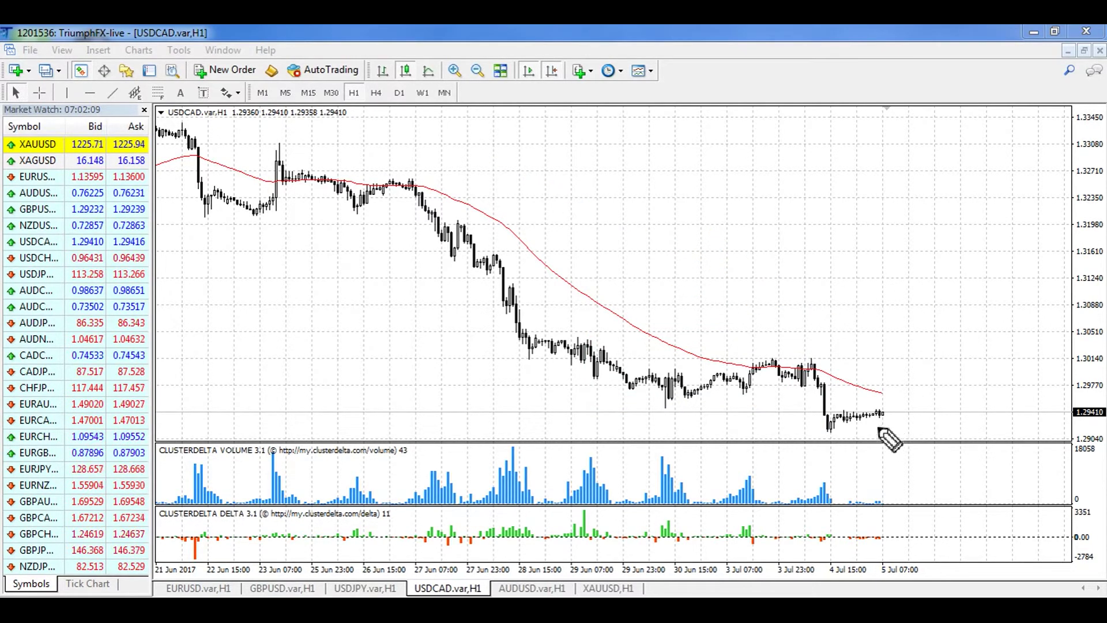
# - Sketch a USDCAD pullback to the moving average with a downward arrow, and a horizontal line above the early July high
pyautogui.moveTo(891, 414); pyautogui.dragTo(921, 394)
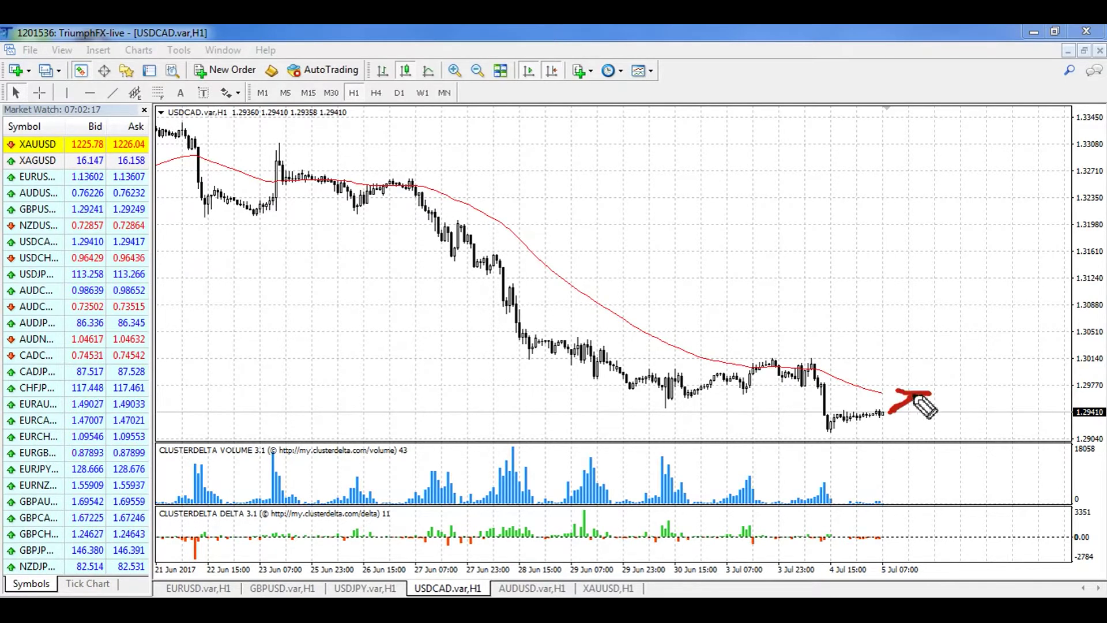
pyautogui.moveTo(917, 398)
pyautogui.mouseDown()
pyautogui.moveTo(995, 484)
pyautogui.moveTo(986, 435)
pyautogui.mouseUp()
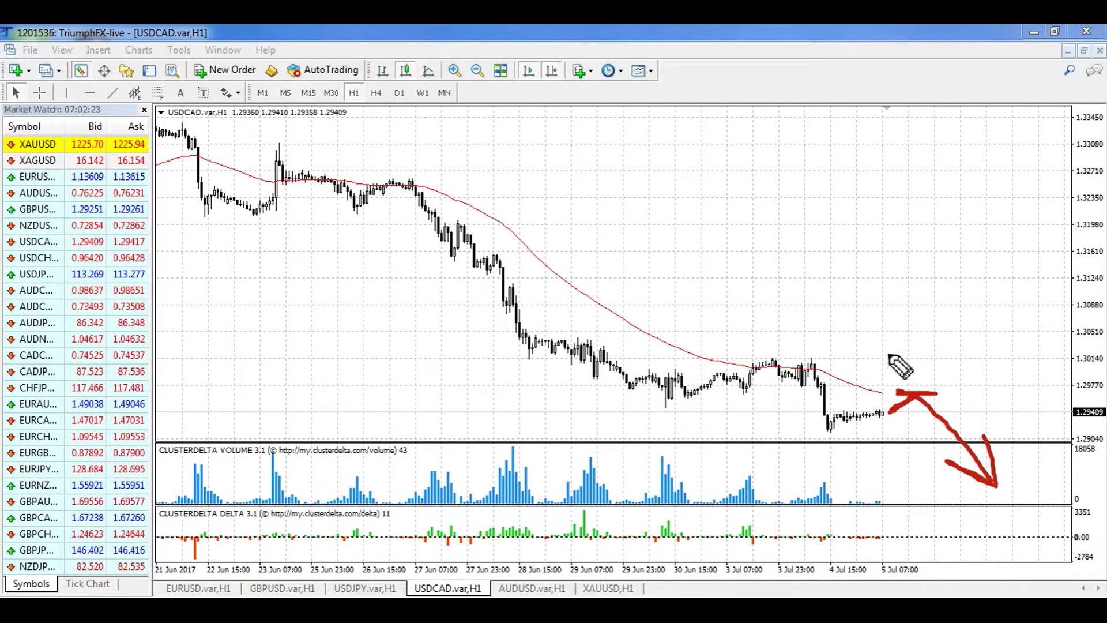
pyautogui.moveTo(886, 351)
pyautogui.mouseDown()
pyautogui.moveTo(951, 349)
pyautogui.moveTo(891, 351)
pyautogui.mouseUp()
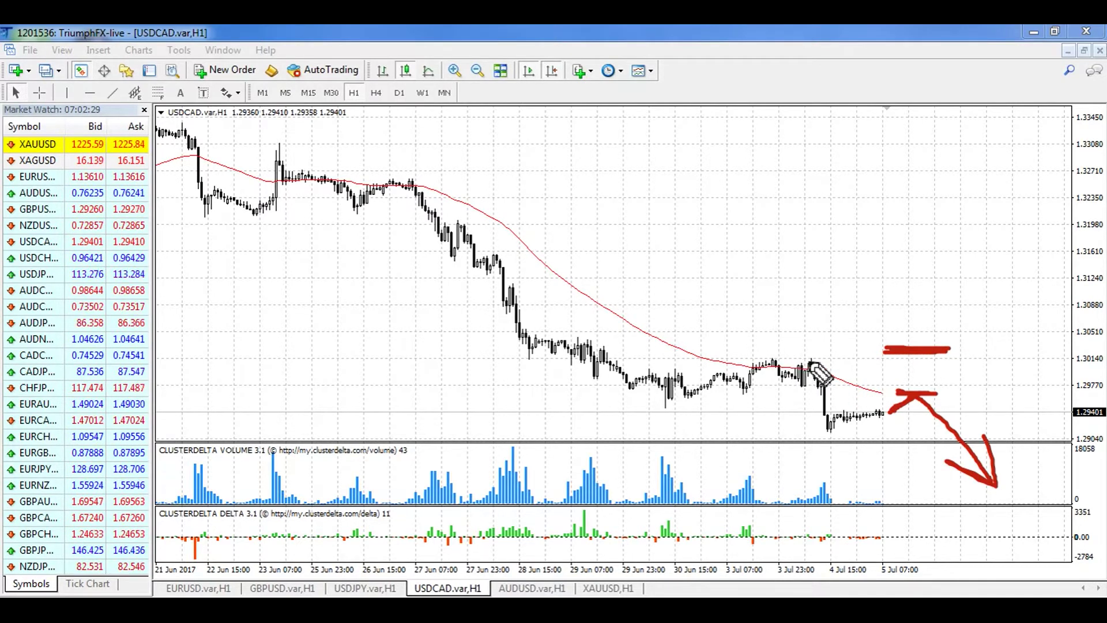
# - Write 100 freehand above the recent USDCAD price movement, and erase all markings
pyautogui.moveTo(744, 292); pyautogui.dragTo(777, 298)
pyautogui.moveTo(792, 261); pyautogui.dragTo(805, 256)
pyautogui.moveTo(838, 256)
pyautogui.mouseDown()
pyautogui.moveTo(833, 289)
pyautogui.moveTo(836, 255)
pyautogui.mouseUp()
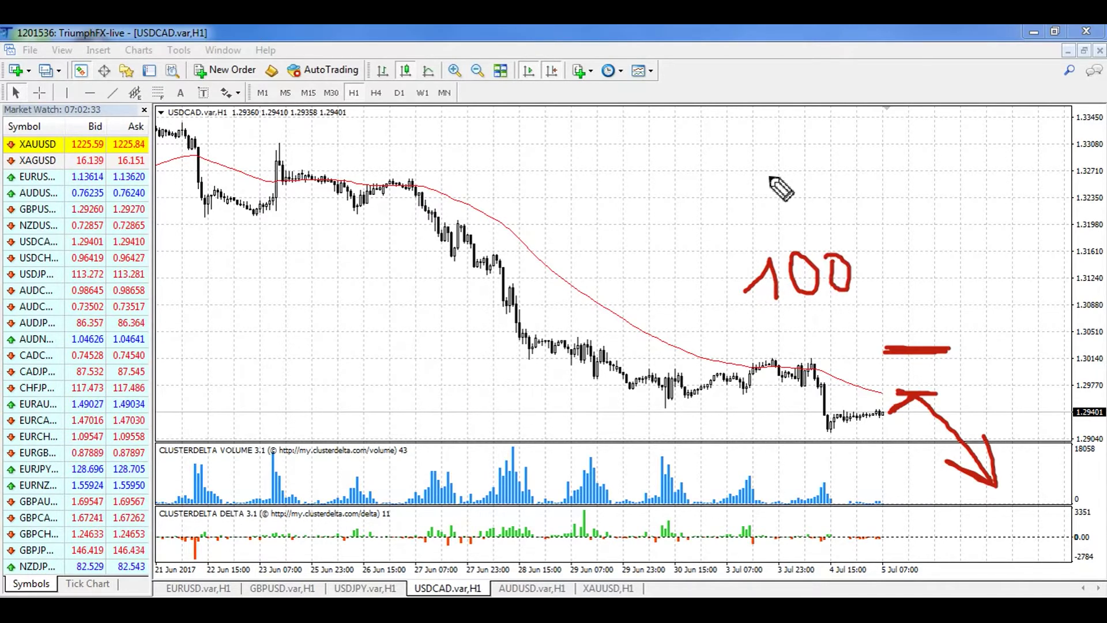
pyautogui.press('Escape')
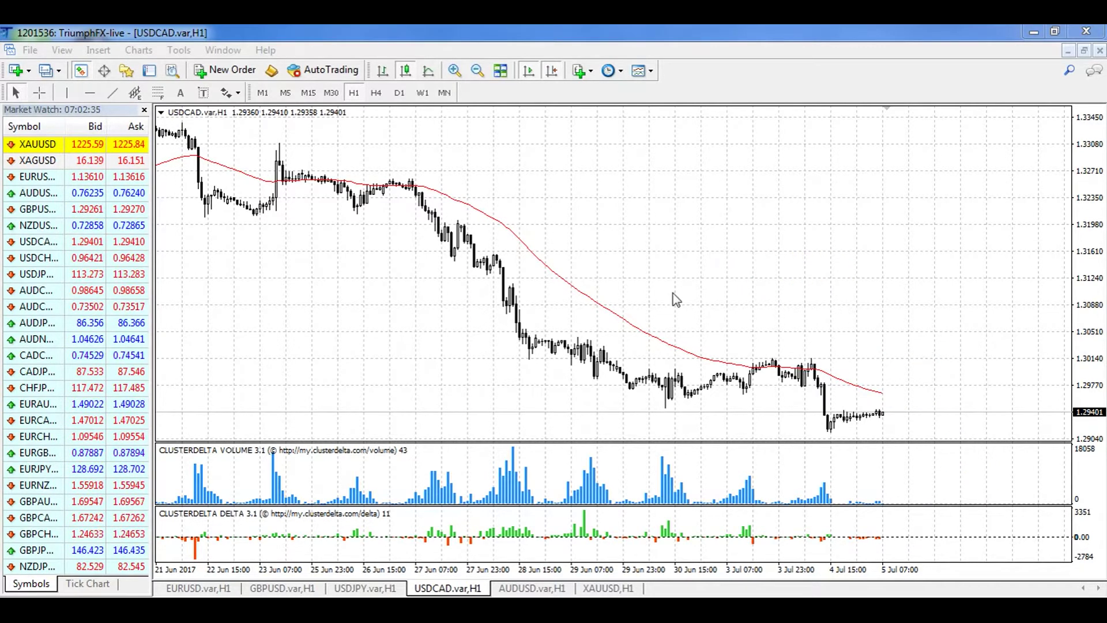
# - Show the AUDUSD H1 chart, draw an upward arrow along the June rise and a downward arrow along the decline, and erase both
pyautogui.click(532, 588)
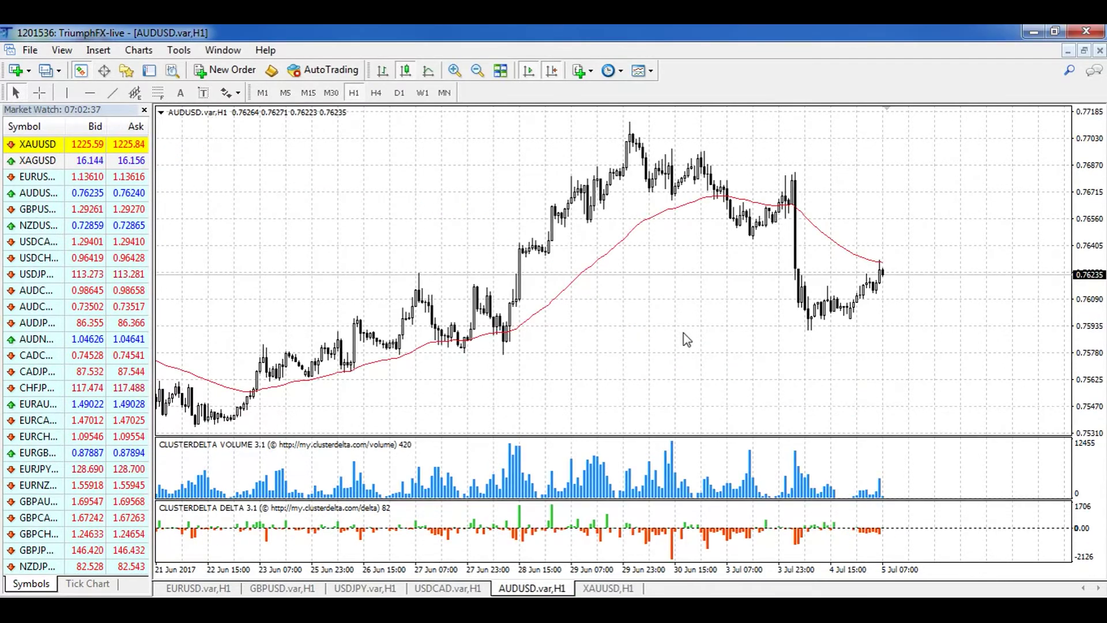
pyautogui.hotkey('ctrl', 'shift', 'd')
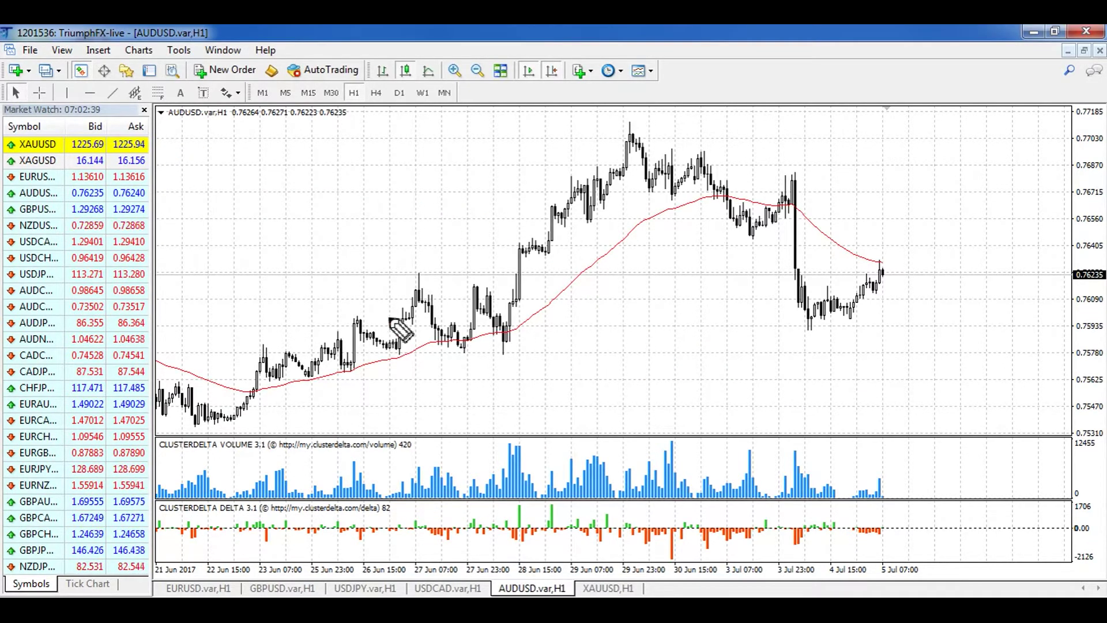
pyautogui.moveTo(174, 357)
pyautogui.mouseDown()
pyautogui.moveTo(577, 186)
pyautogui.moveTo(452, 176)
pyautogui.mouseUp()
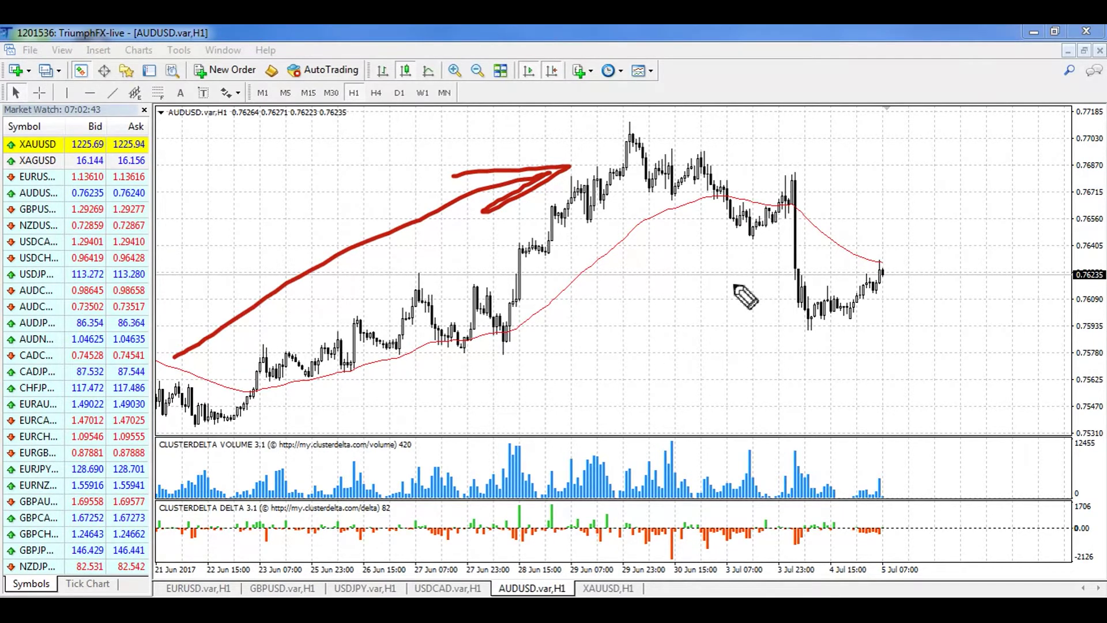
pyautogui.moveTo(628, 196)
pyautogui.mouseDown()
pyautogui.moveTo(798, 353)
pyautogui.moveTo(744, 282)
pyautogui.mouseUp()
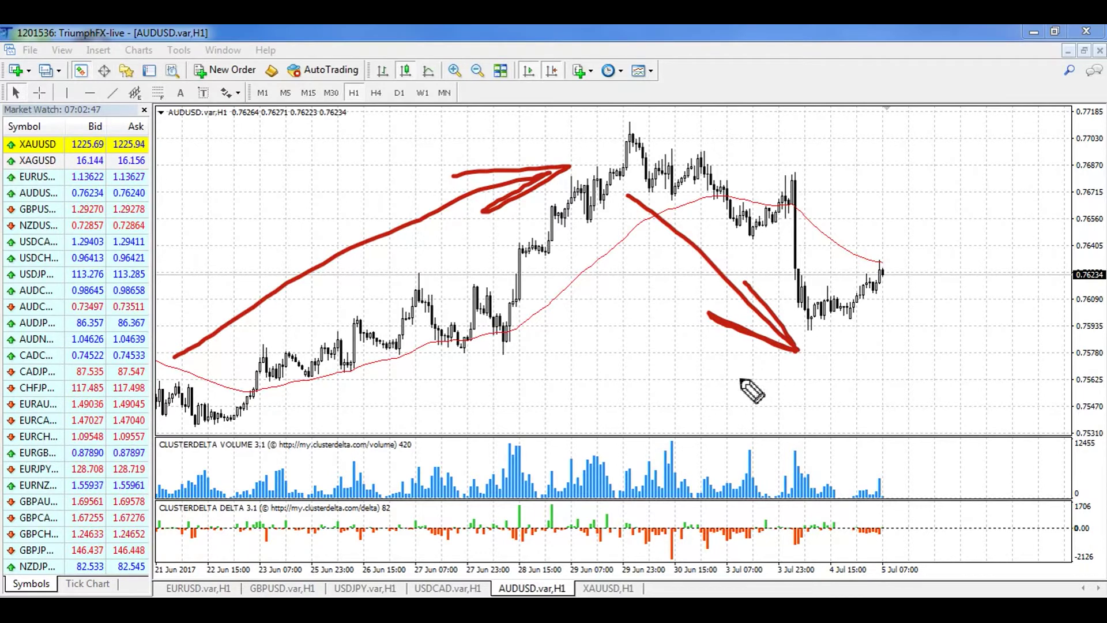
pyautogui.press('Escape')
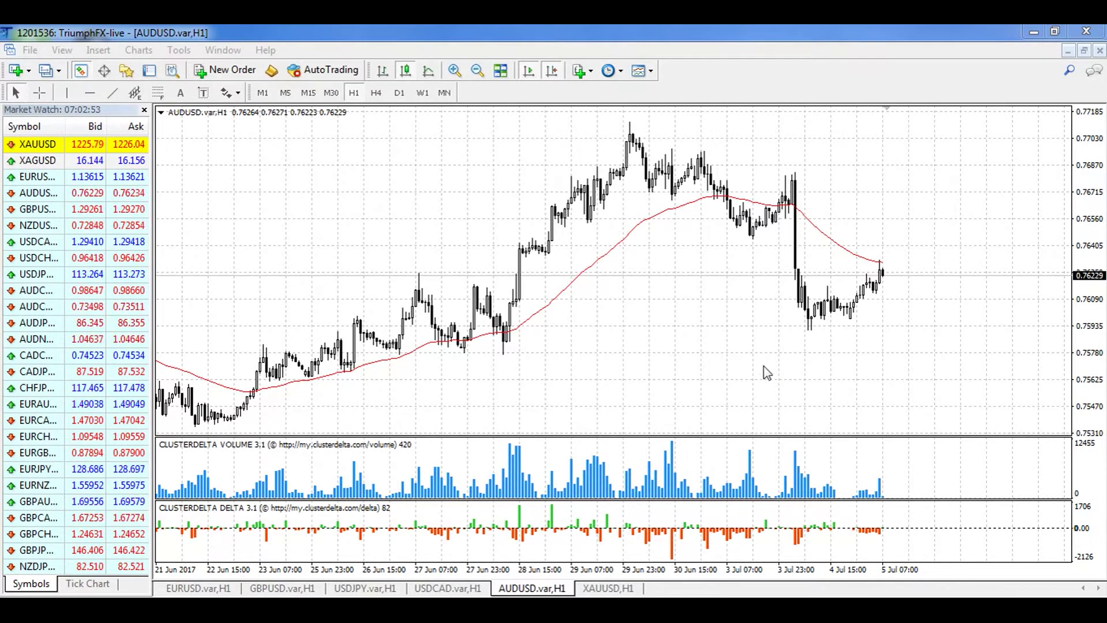
# - Draw a steep upward arrow from the current AUDUSD price, and erase it
pyautogui.moveTo(881, 268)
pyautogui.mouseDown()
pyautogui.moveTo(944, 164)
pyautogui.moveTo(894, 165)
pyautogui.mouseUp()
pyautogui.moveTo(946, 139); pyautogui.dragTo(947, 183)
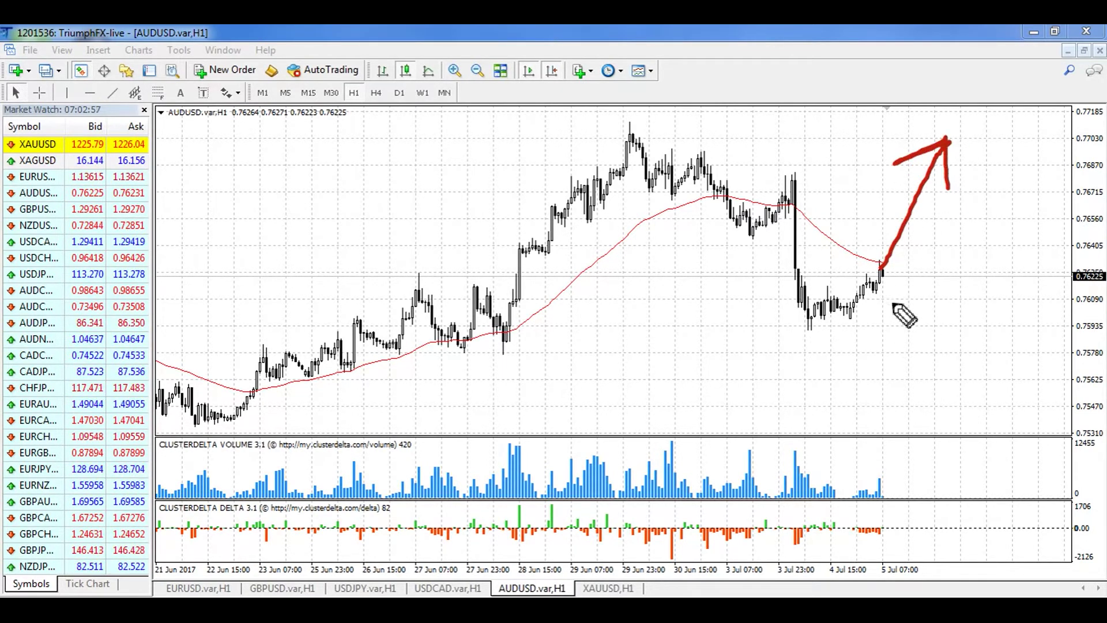
pyautogui.press('Escape')
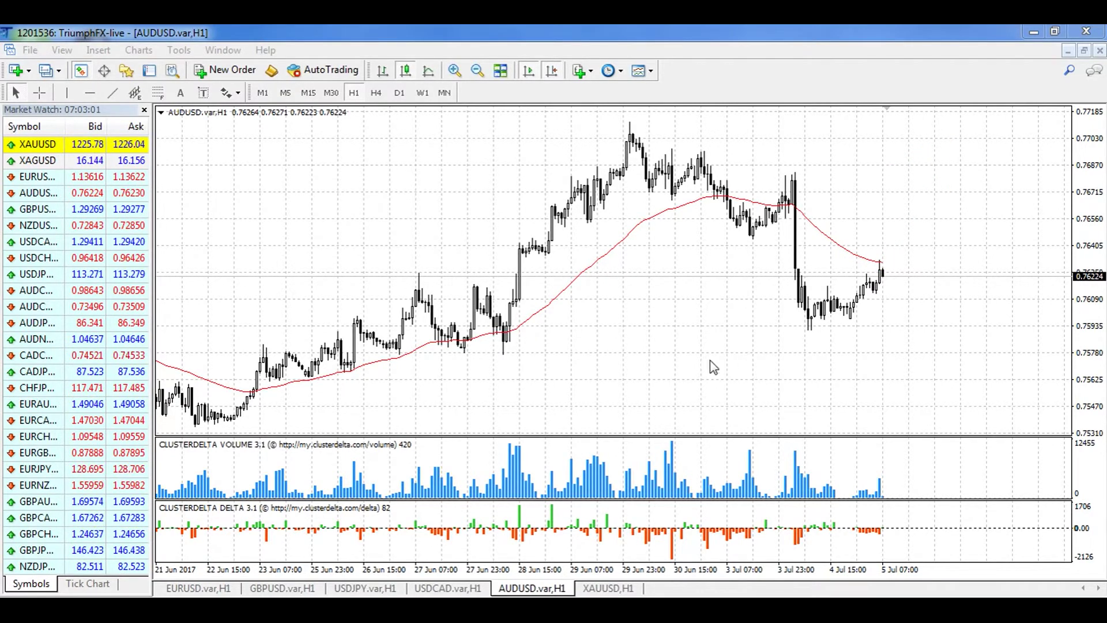
# - Show the XAUUSD H1 chart, mark the rebound with an upward arrow, box the volume bars beneath it, and erase the markings
pyautogui.click(595, 588)
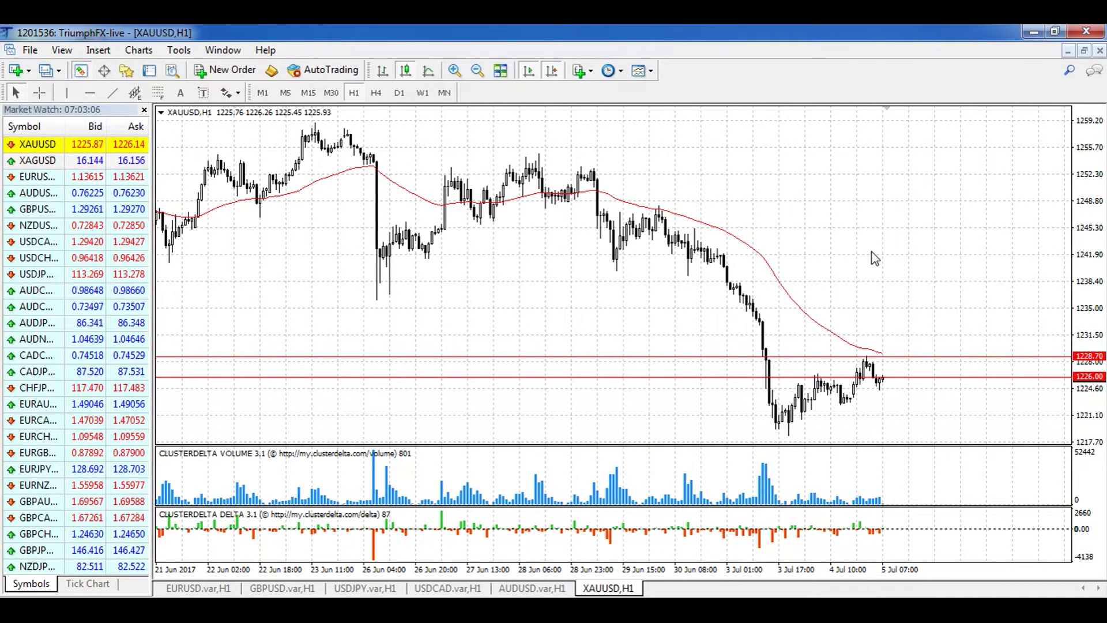
pyautogui.moveTo(786, 442)
pyautogui.mouseDown()
pyautogui.moveTo(884, 408)
pyautogui.moveTo(857, 404)
pyautogui.mouseUp()
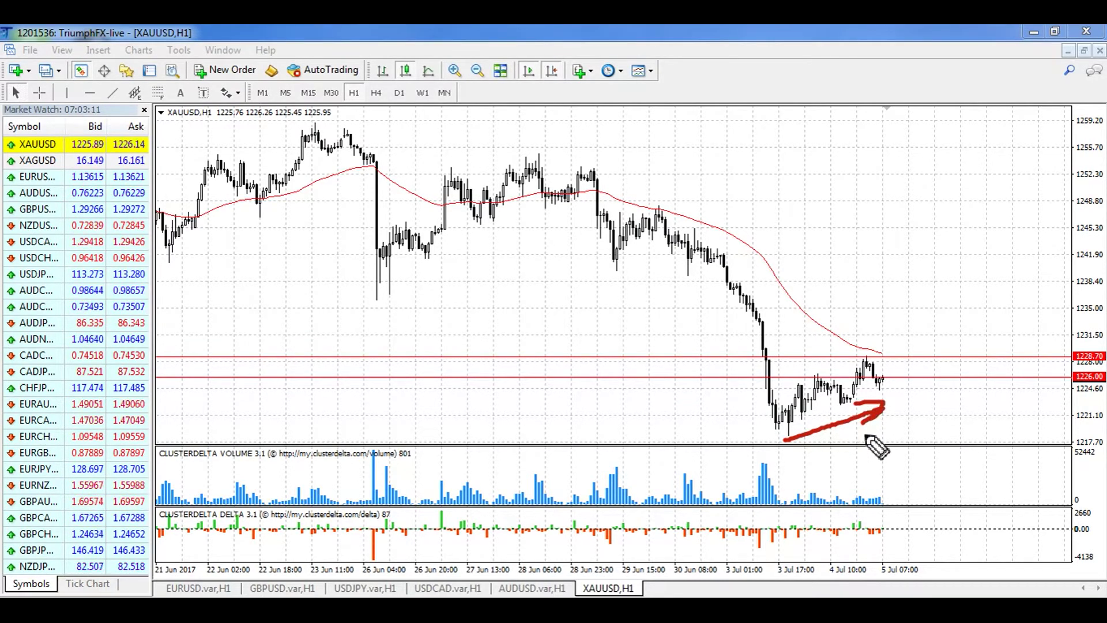
pyautogui.moveTo(896, 483)
pyautogui.mouseDown()
pyautogui.moveTo(799, 478)
pyautogui.moveTo(795, 511)
pyautogui.moveTo(891, 511)
pyautogui.moveTo(894, 481)
pyautogui.mouseUp()
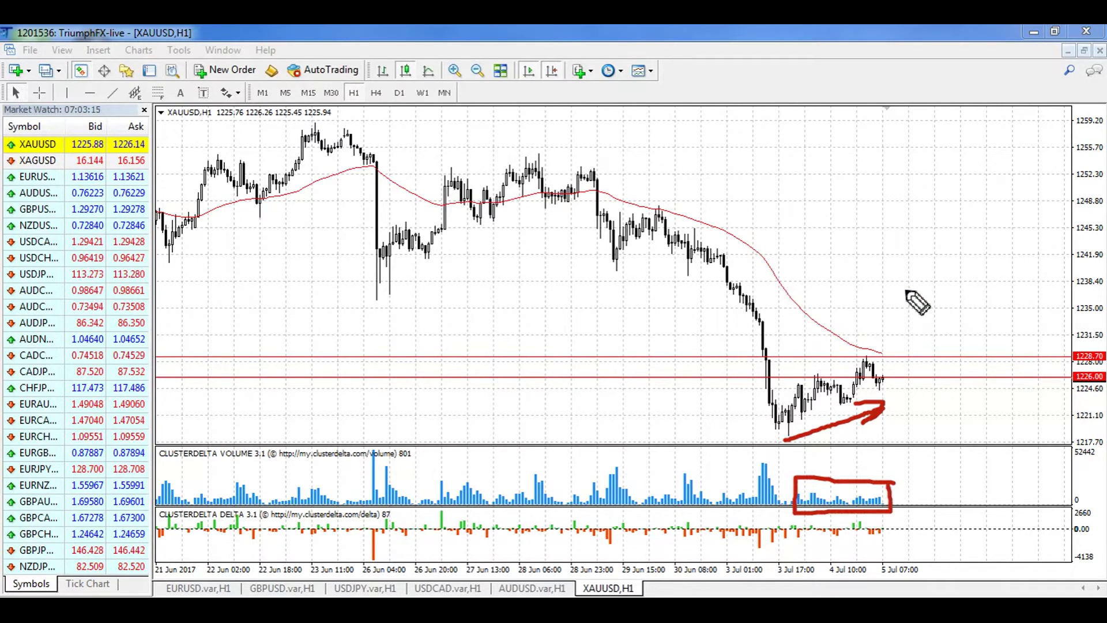
pyautogui.press('e')
pyautogui.press('Escape')
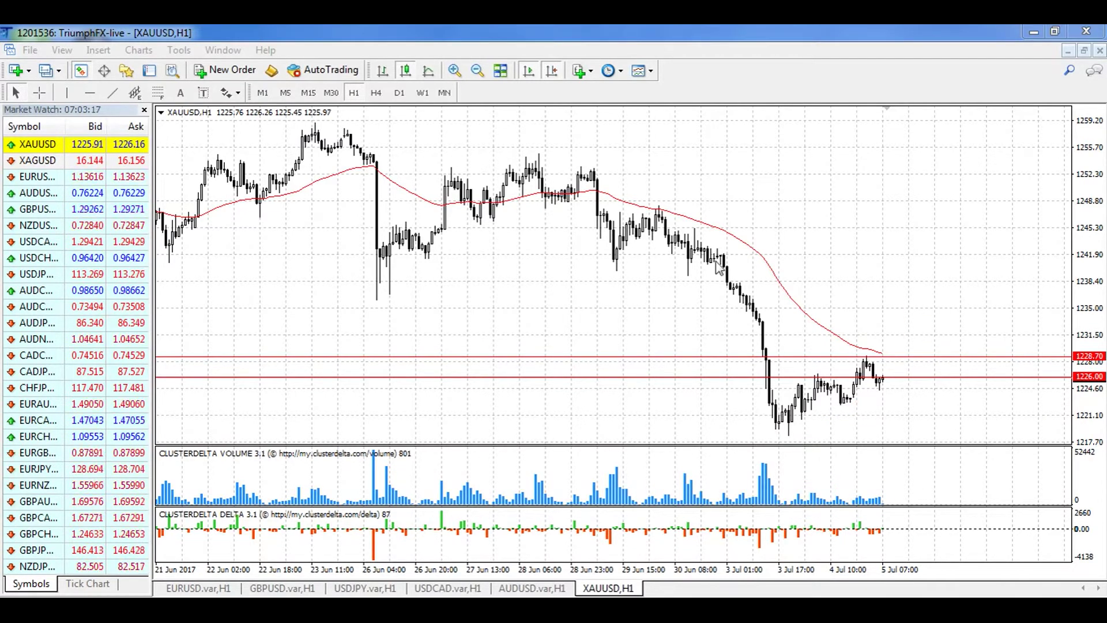
# - Switch to the Signals4Deals QGC chart in the browser, circle the drop through the 1228.2 and 1225.1 levels, arrow the rebound, and erase the markings
pyautogui.hotkey('alt', 'Tab')
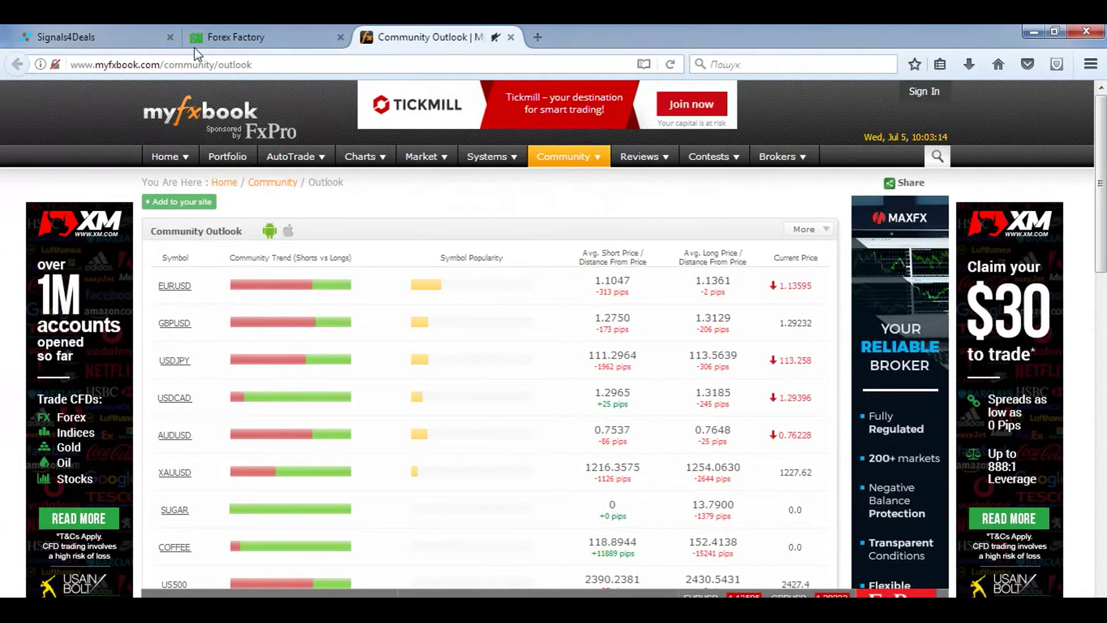
pyautogui.click(144, 36)
pyautogui.hotkey('ctrl', '2')
pyautogui.moveTo(652, 402); pyautogui.dragTo(624, 406)
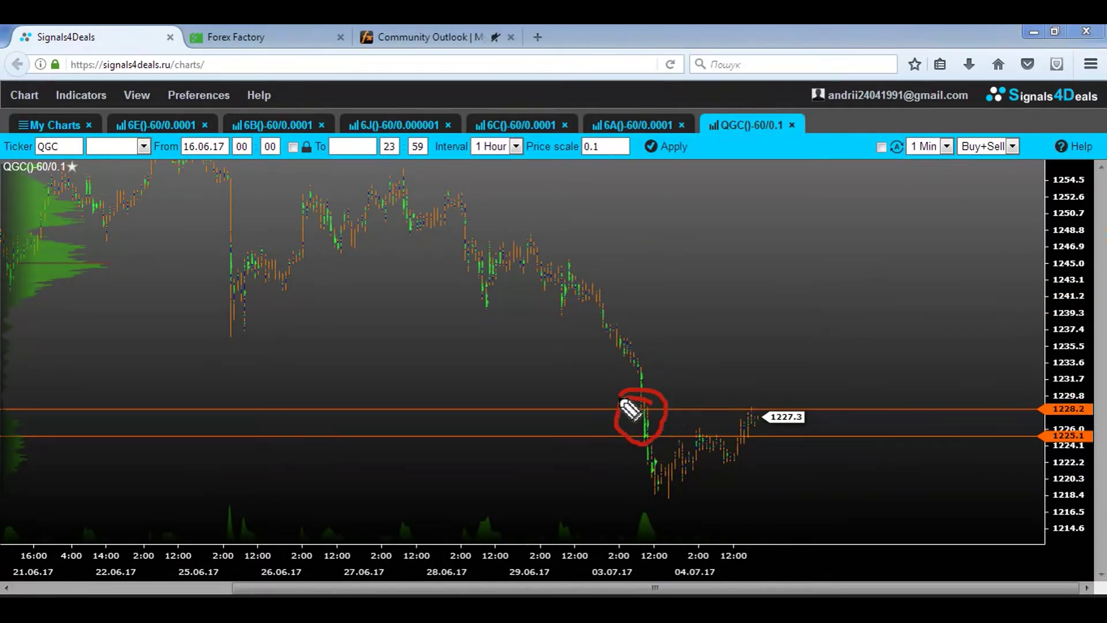
pyautogui.moveTo(701, 468); pyautogui.dragTo(752, 417)
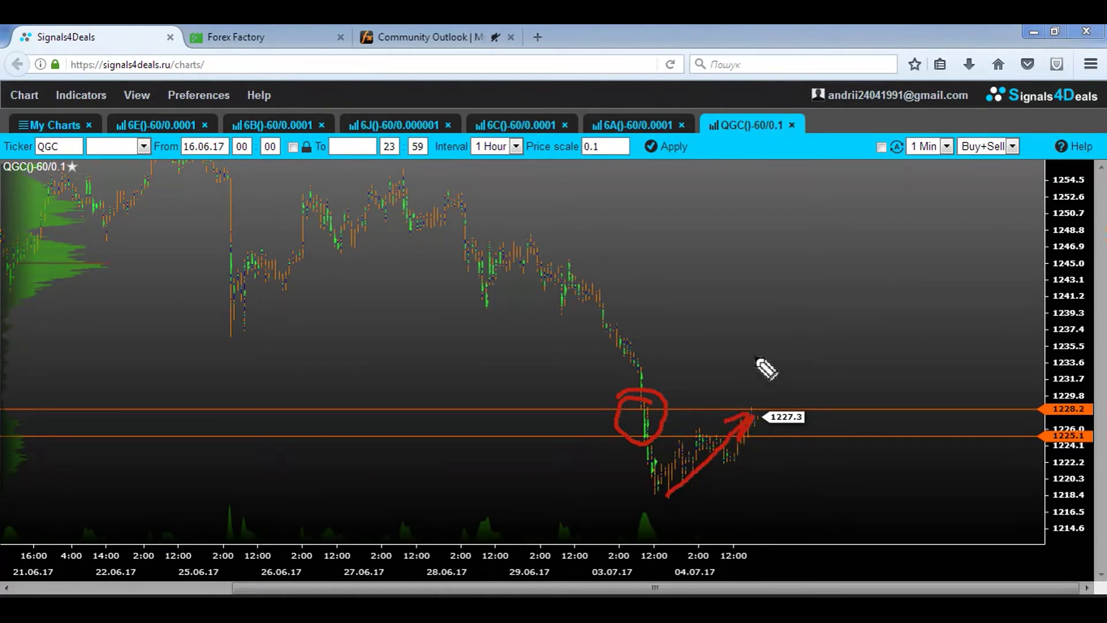
pyautogui.press('e')
pyautogui.press('Escape')
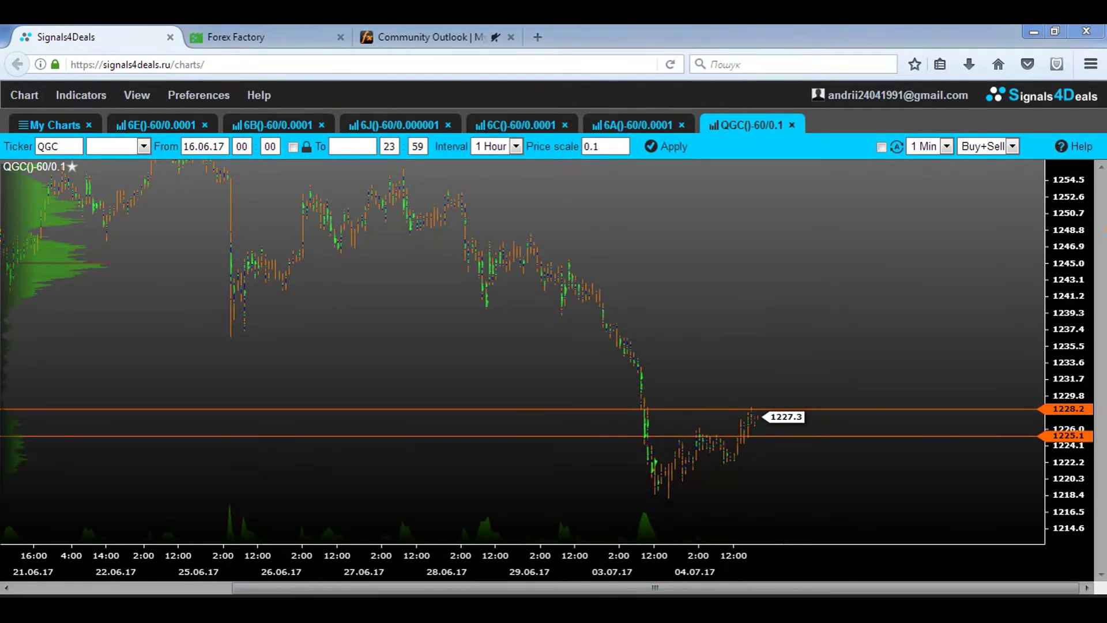
# - Return to the XAUUSD chart in MetaTrader, draw downward arrows above and below the falling price movement, and erase them
pyautogui.hotkey('alt', 'Tab')
pyautogui.hotkey('ctrl', 'shift', 'd')
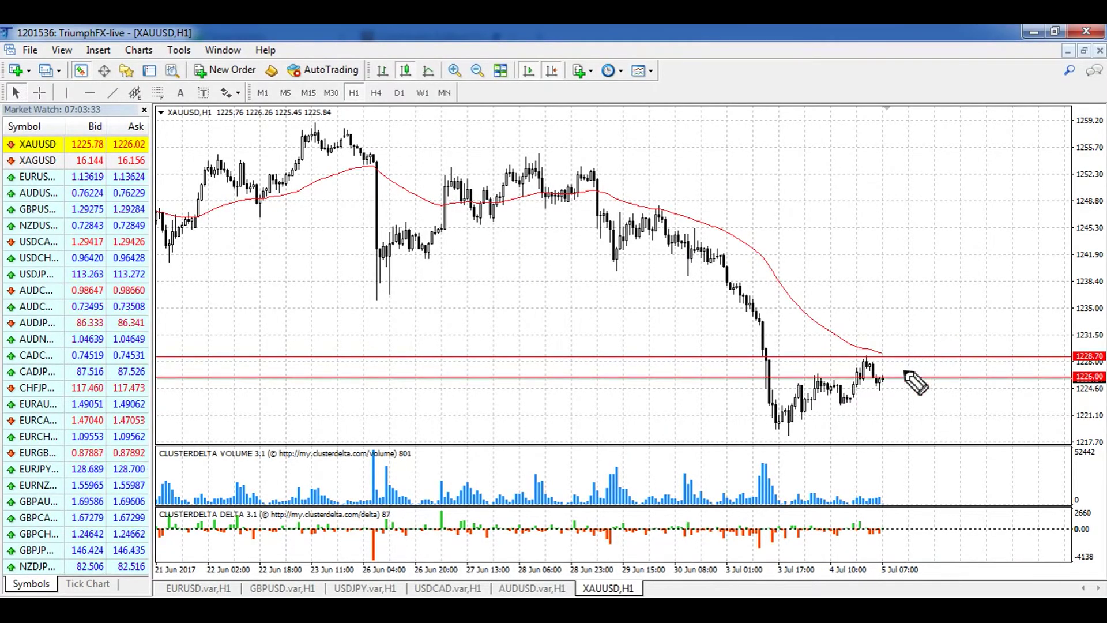
pyautogui.moveTo(682, 149)
pyautogui.mouseDown()
pyautogui.moveTo(767, 196)
pyautogui.moveTo(881, 300)
pyautogui.mouseUp()
pyautogui.moveTo(778, 268); pyautogui.dragTo(881, 299)
pyautogui.moveTo(848, 231); pyautogui.dragTo(890, 296)
pyautogui.moveTo(678, 271); pyautogui.dragTo(767, 424)
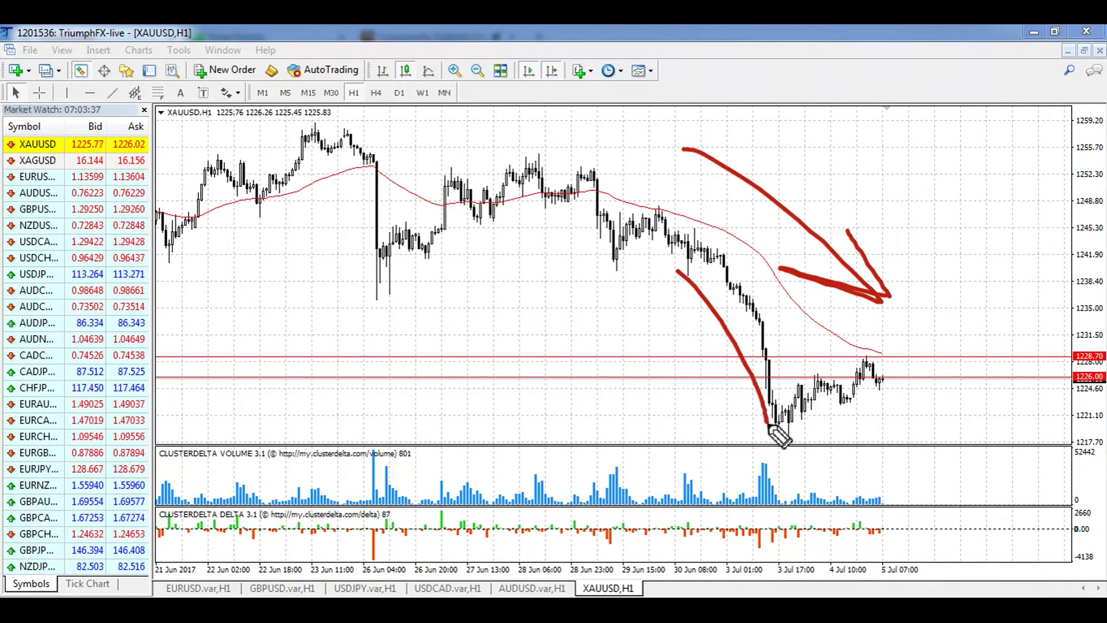
pyautogui.moveTo(711, 372); pyautogui.dragTo(766, 424)
pyautogui.moveTo(753, 362); pyautogui.dragTo(767, 423)
pyautogui.press('Escape')
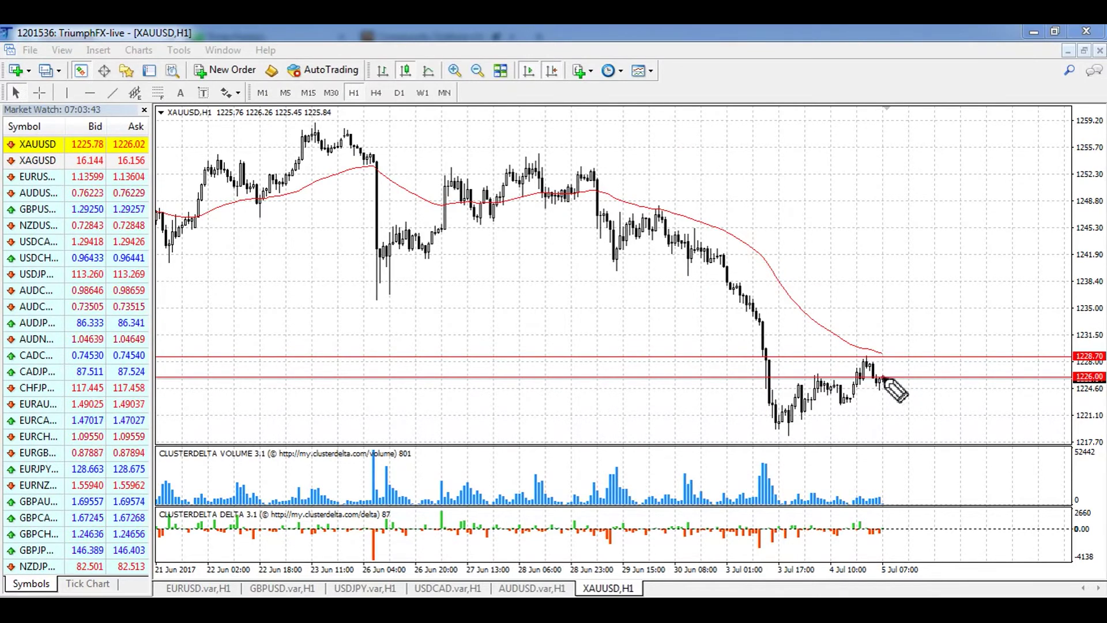
# - Draw one downward arrow from the current XAUUSD price and another after a rise to the 1228.70 level, crossing both with horizontal strokes
pyautogui.moveTo(882, 379); pyautogui.dragTo(935, 481)
pyautogui.moveTo(898, 449)
pyautogui.mouseDown()
pyautogui.moveTo(938, 483)
pyautogui.moveTo(935, 430)
pyautogui.mouseUp()
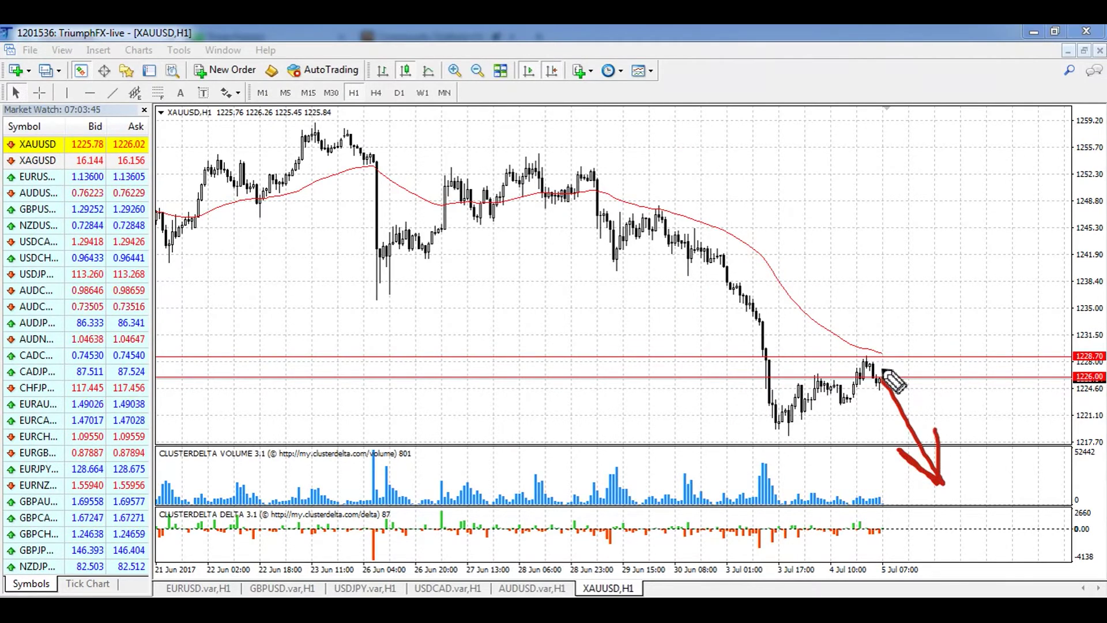
pyautogui.moveTo(951, 371)
pyautogui.mouseDown()
pyautogui.moveTo(958, 362)
pyautogui.moveTo(1029, 499)
pyautogui.mouseUp()
pyautogui.moveTo(982, 458); pyautogui.dragTo(1031, 500)
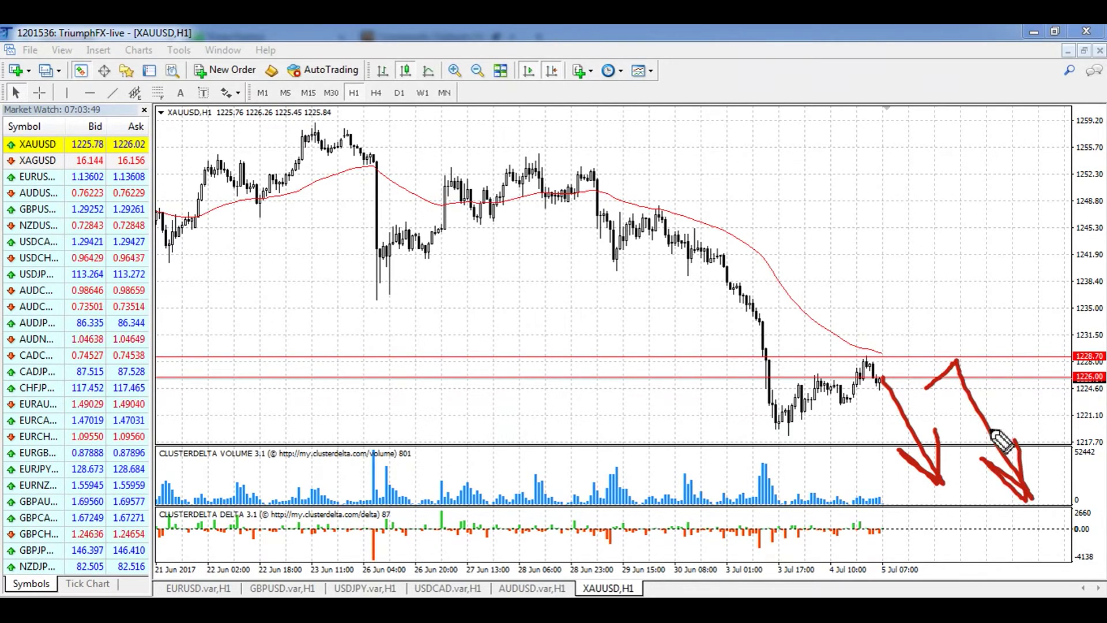
pyautogui.moveTo(960, 407); pyautogui.dragTo(1004, 407)
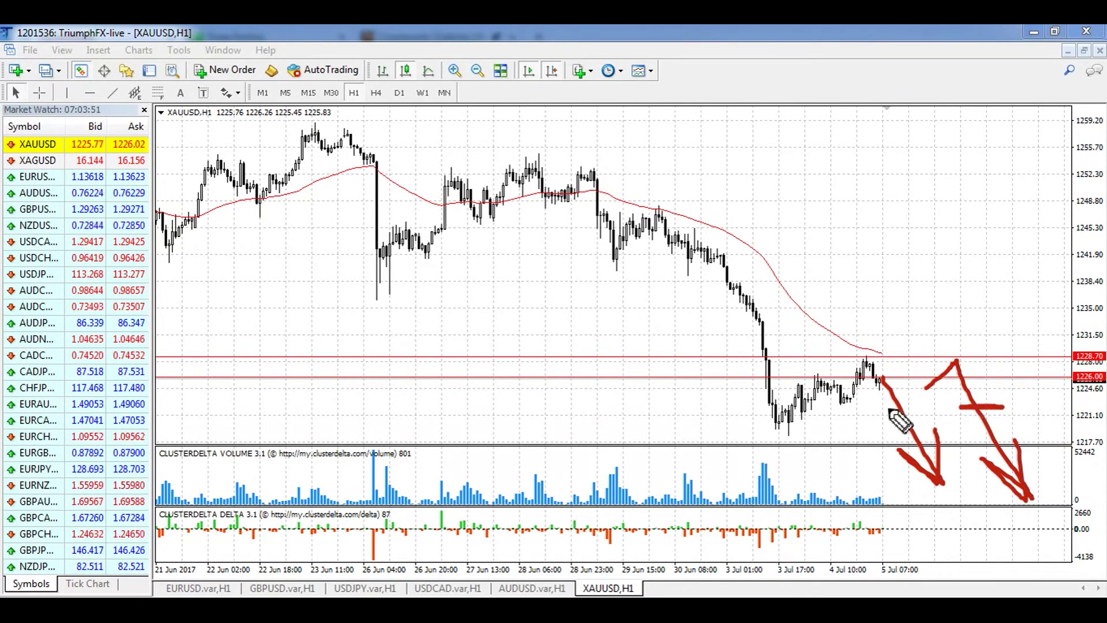
pyautogui.moveTo(879, 412); pyautogui.dragTo(930, 412)
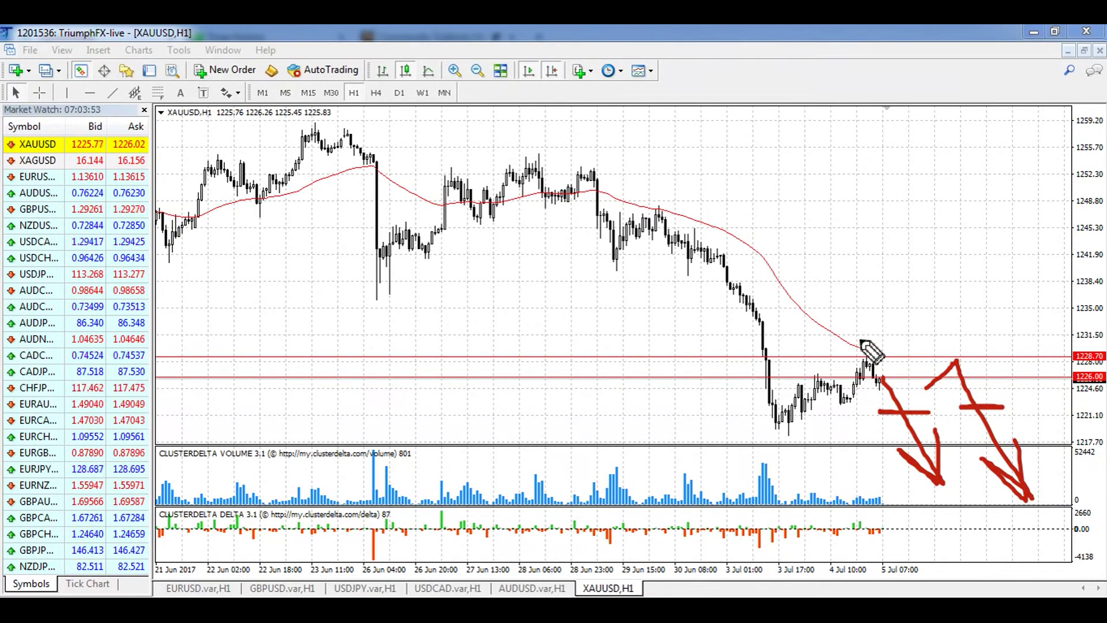
# - Draw a horizontal line above the 1228.70 level, add freehand marks beside and above the arrows, and erase all markings
pyautogui.moveTo(839, 344)
pyautogui.mouseDown()
pyautogui.moveTo(992, 344)
pyautogui.moveTo(1046, 391)
pyautogui.moveTo(1104, 391)
pyautogui.mouseUp()
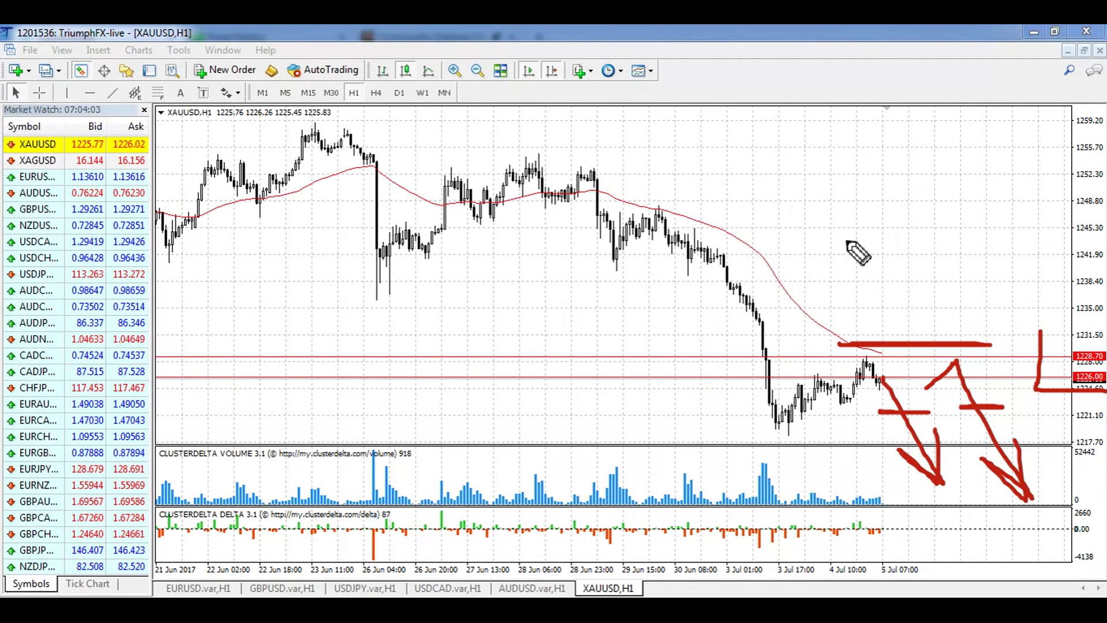
pyautogui.moveTo(800, 235)
pyautogui.mouseDown()
pyautogui.moveTo(819, 241)
pyautogui.moveTo(843, 205)
pyautogui.moveTo(861, 234)
pyautogui.moveTo(864, 223)
pyautogui.mouseUp()
pyautogui.press('Escape')
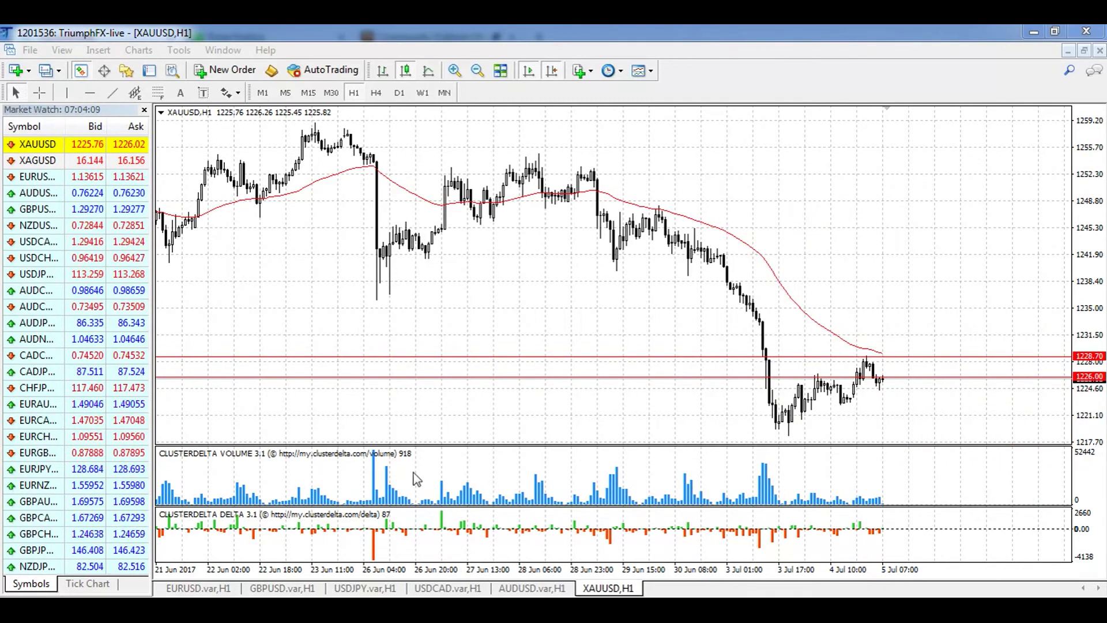
pyautogui.click(449, 434)
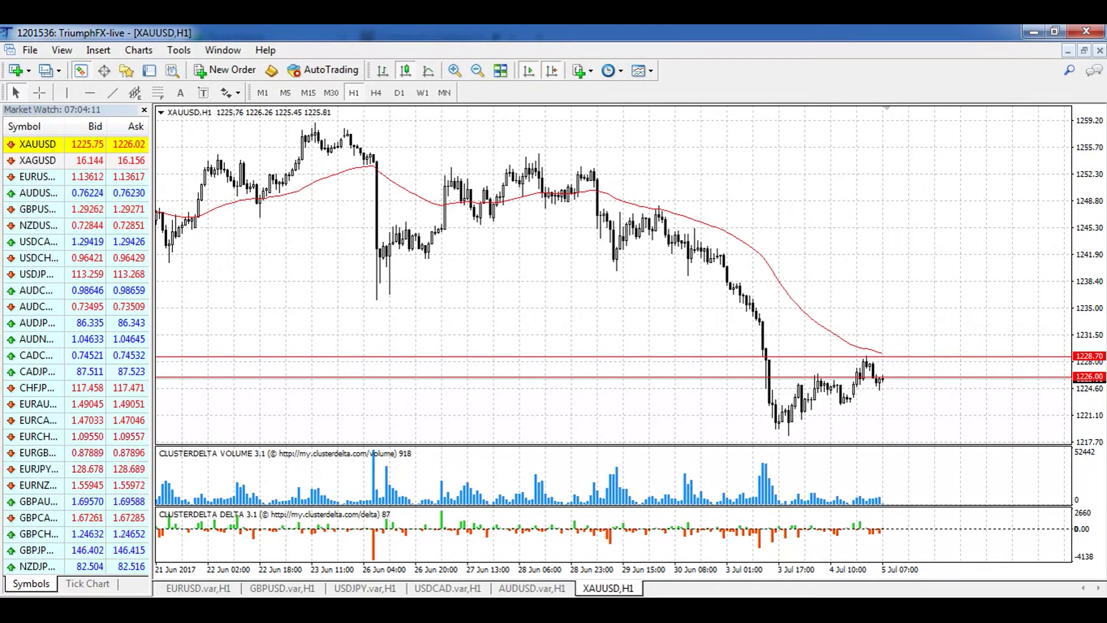
# - Switch to the Myfxbook Community Outlook page in the browser, underline the EURUSD, GBPUSD, USDJPY, USDCAD, XAUUSD and AUDUSD trend rows, and erase the markings
pyautogui.hotkey('alt', 'Tab')
pyautogui.click(449, 32)
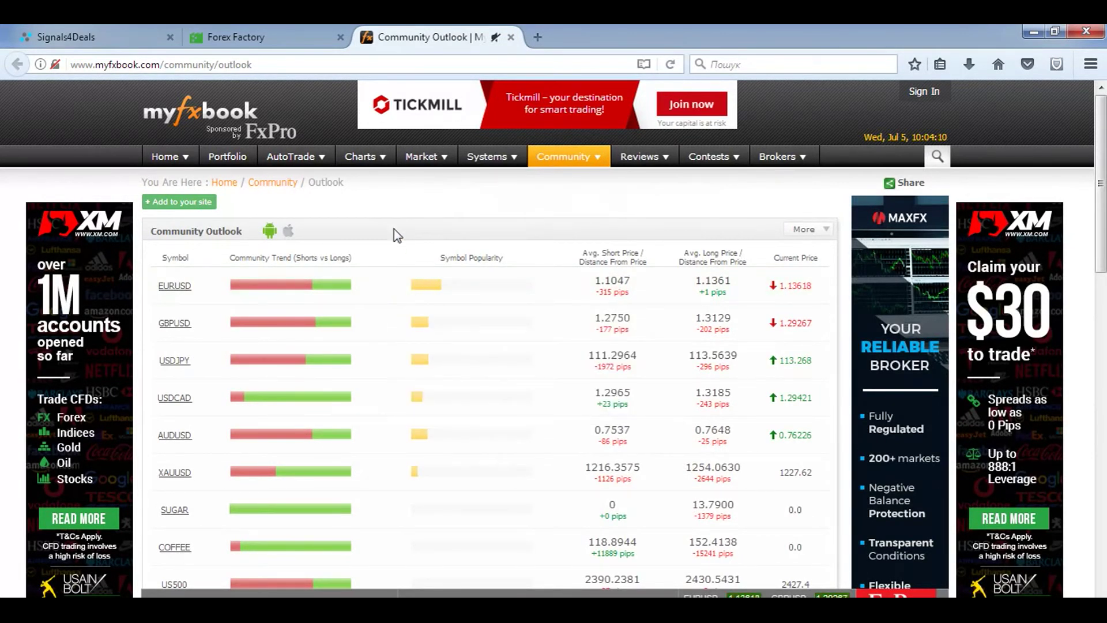
pyautogui.moveTo(147, 301); pyautogui.dragTo(358, 301)
pyautogui.moveTo(143, 336); pyautogui.dragTo(349, 336)
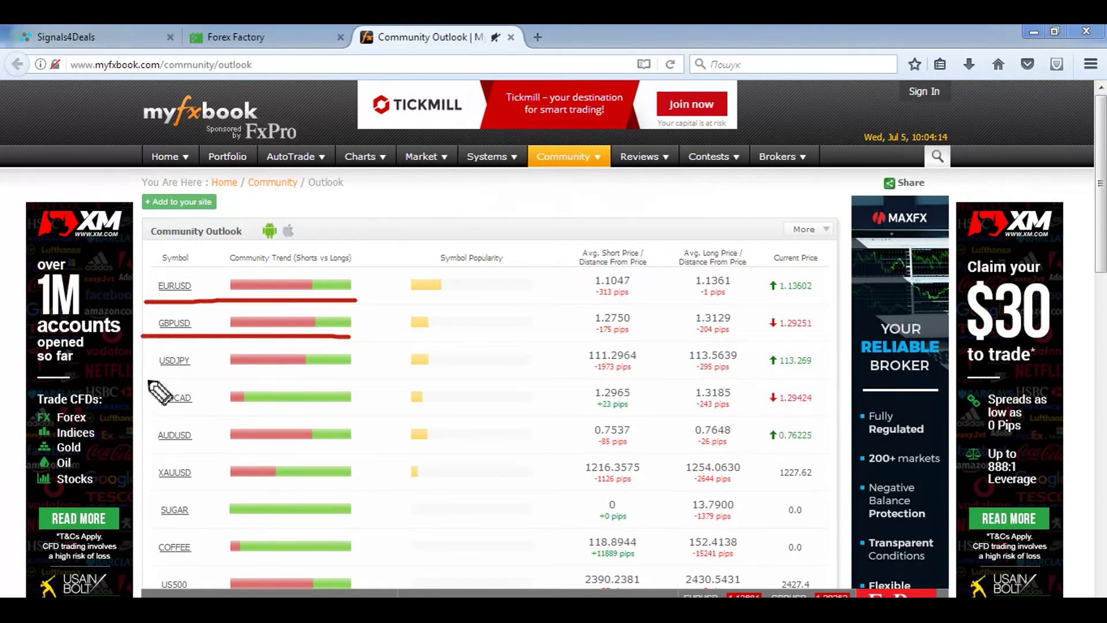
pyautogui.moveTo(148, 379); pyautogui.dragTo(339, 374)
pyautogui.moveTo(149, 416); pyautogui.dragTo(370, 412)
pyautogui.moveTo(151, 489); pyautogui.dragTo(366, 481)
pyautogui.moveTo(161, 451)
pyautogui.mouseDown()
pyautogui.moveTo(348, 448)
pyautogui.moveTo(155, 453)
pyautogui.moveTo(347, 447)
pyautogui.moveTo(259, 448)
pyautogui.mouseUp()
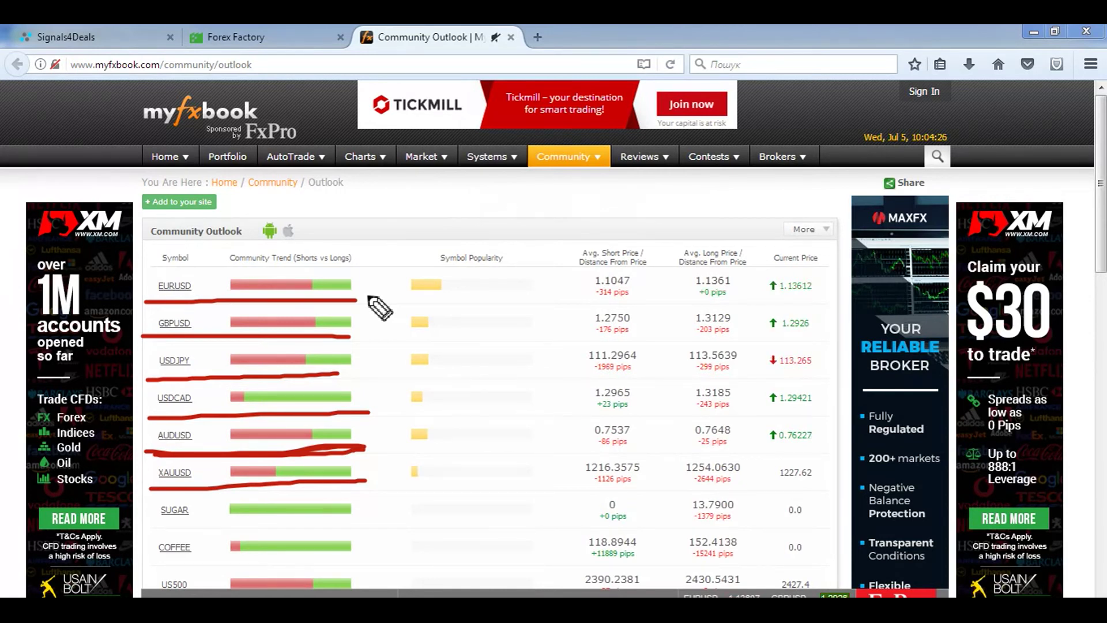
pyautogui.press('Escape')
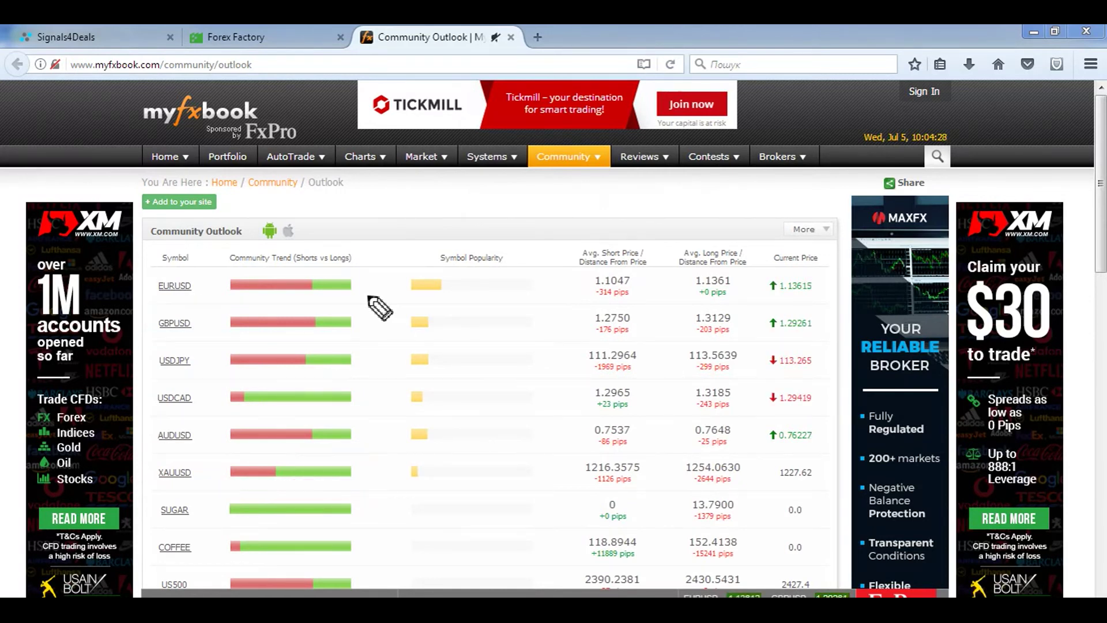
# - Return to MetaTrader and review the H1 charts of XAUUSD, USDCAD, GBPUSD, EURUSD and USDJPY
pyautogui.click(346, 611)
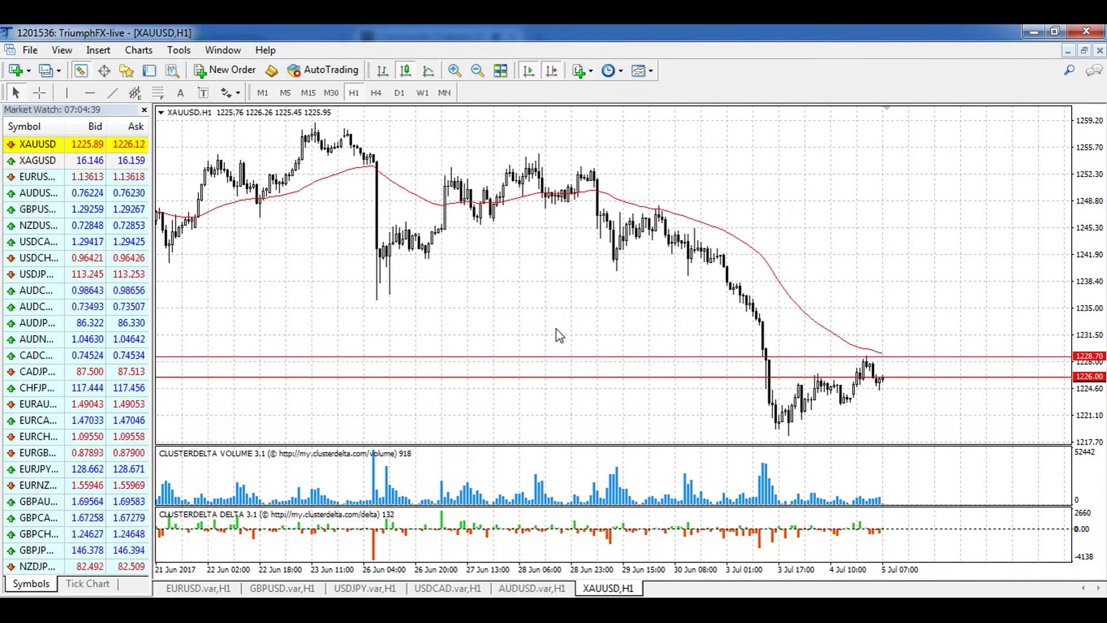
pyautogui.click(455, 587)
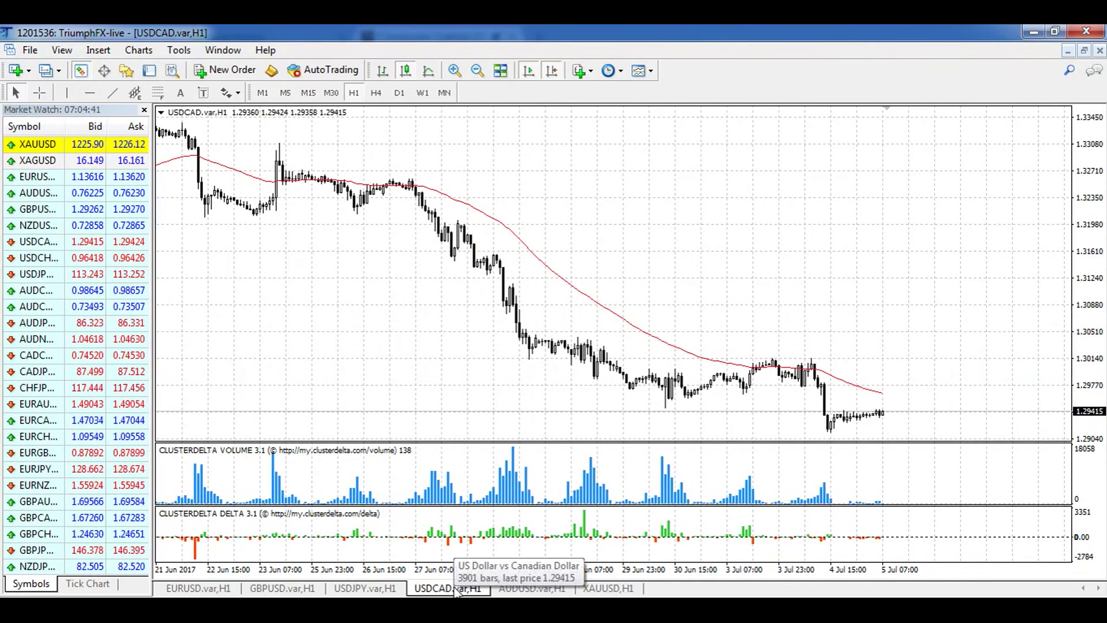
pyautogui.click(612, 589)
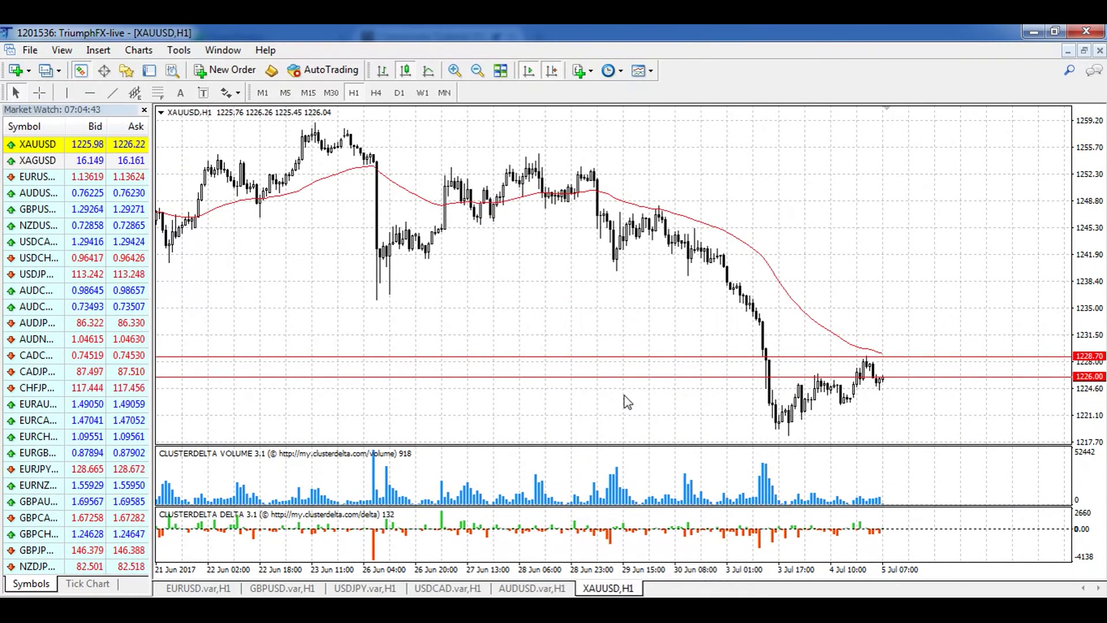
pyautogui.click(282, 588)
pyautogui.click(230, 589)
pyautogui.click(357, 590)
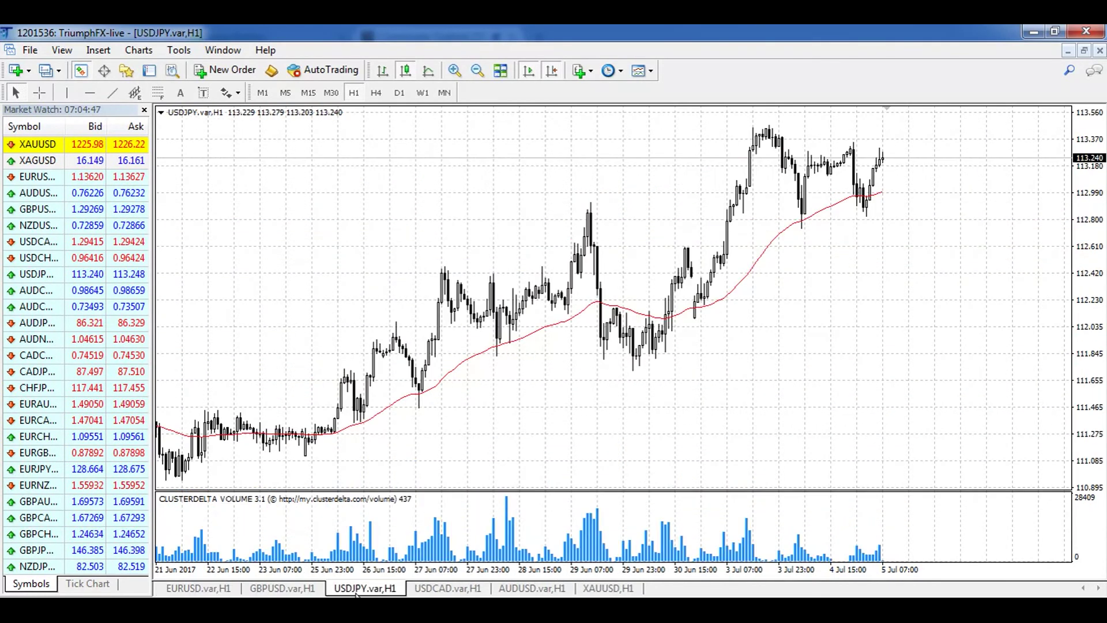